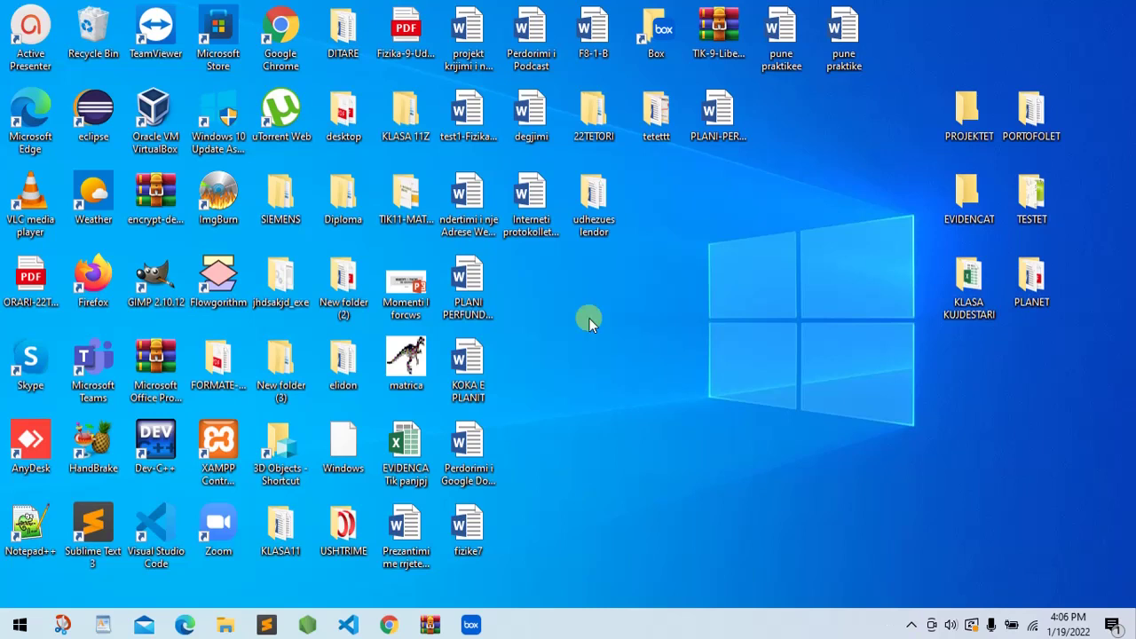
Launch Excel 2013 by searching 'excel' from the Start menu
click(16, 629)
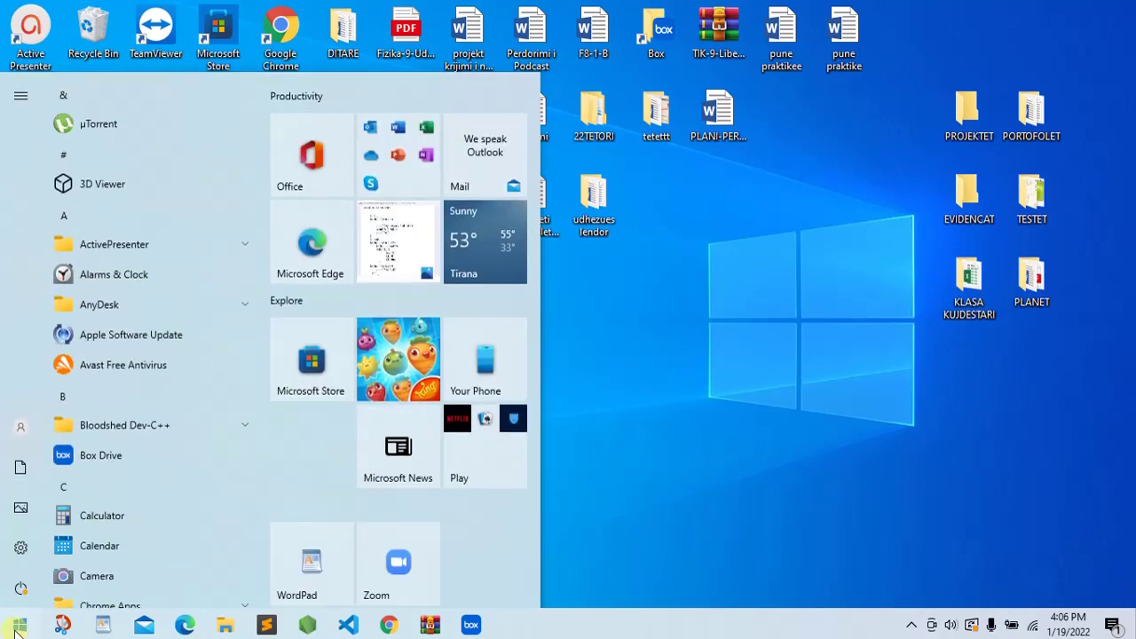
text(excel)
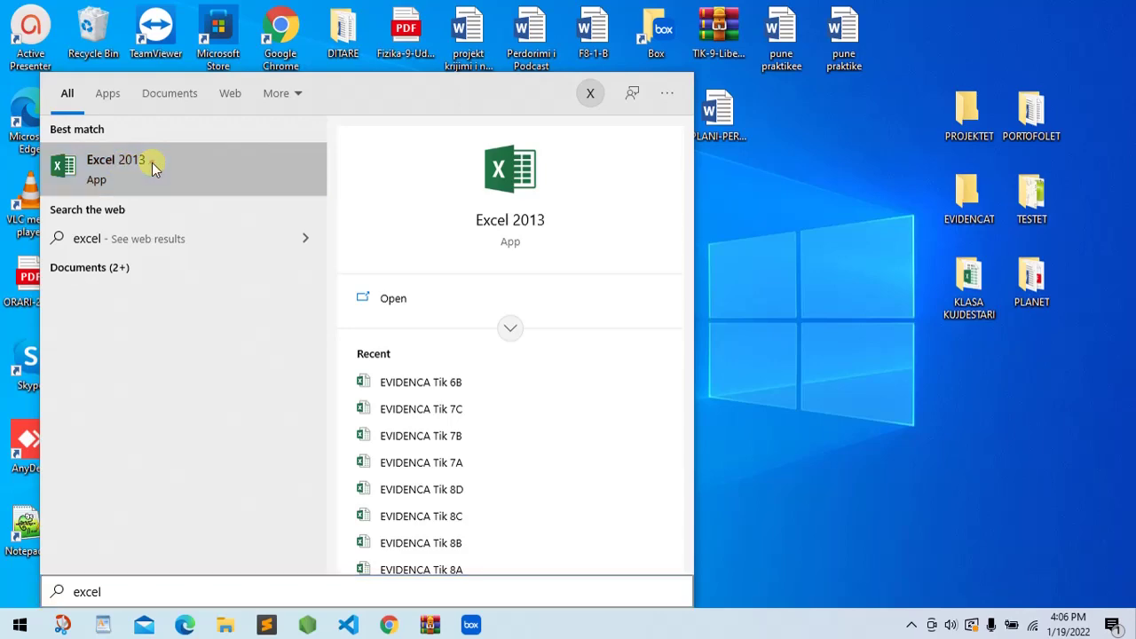
click(153, 169)
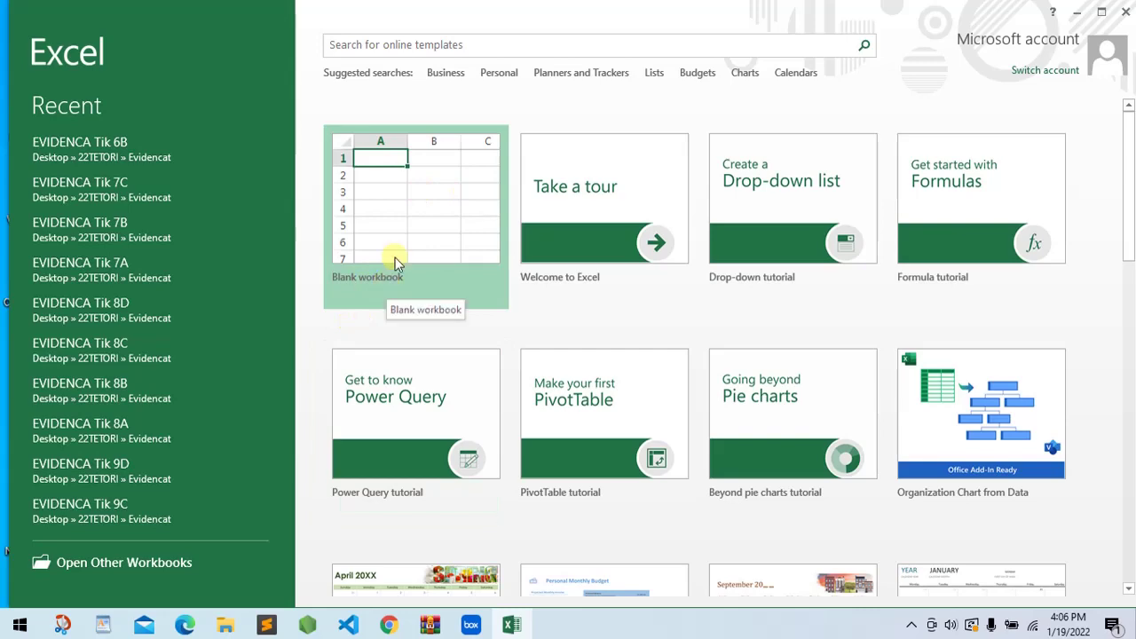
Create a new blank workbook, Book1, with an empty Sheet1
click(394, 199)
click(397, 204)
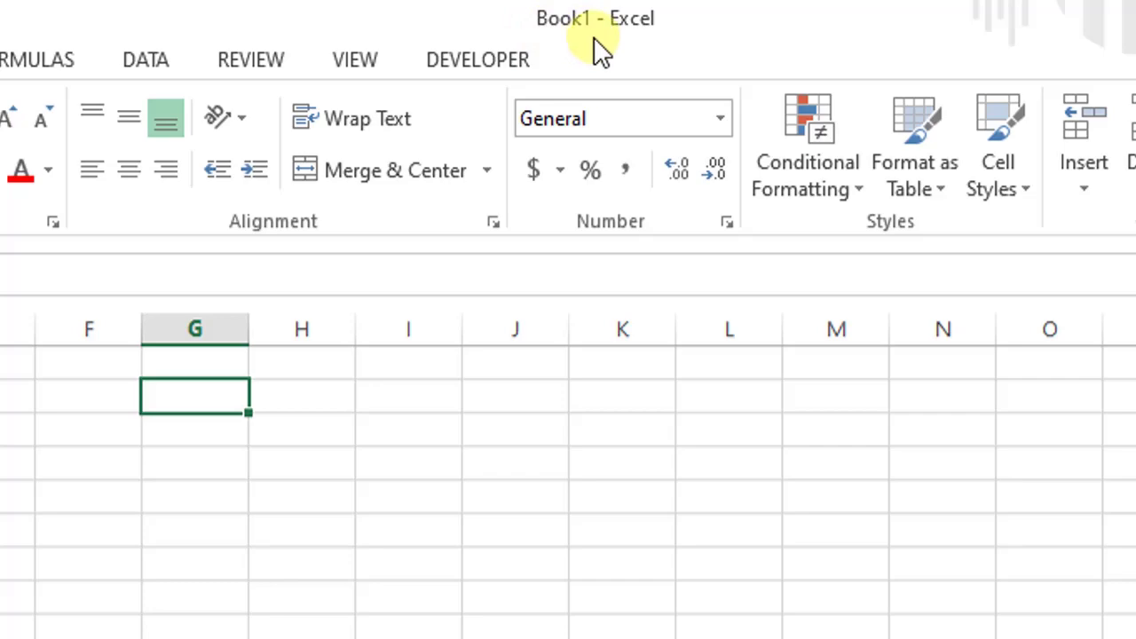
Save the workbook to the Desktop under the file name detyra1
click(19, 53)
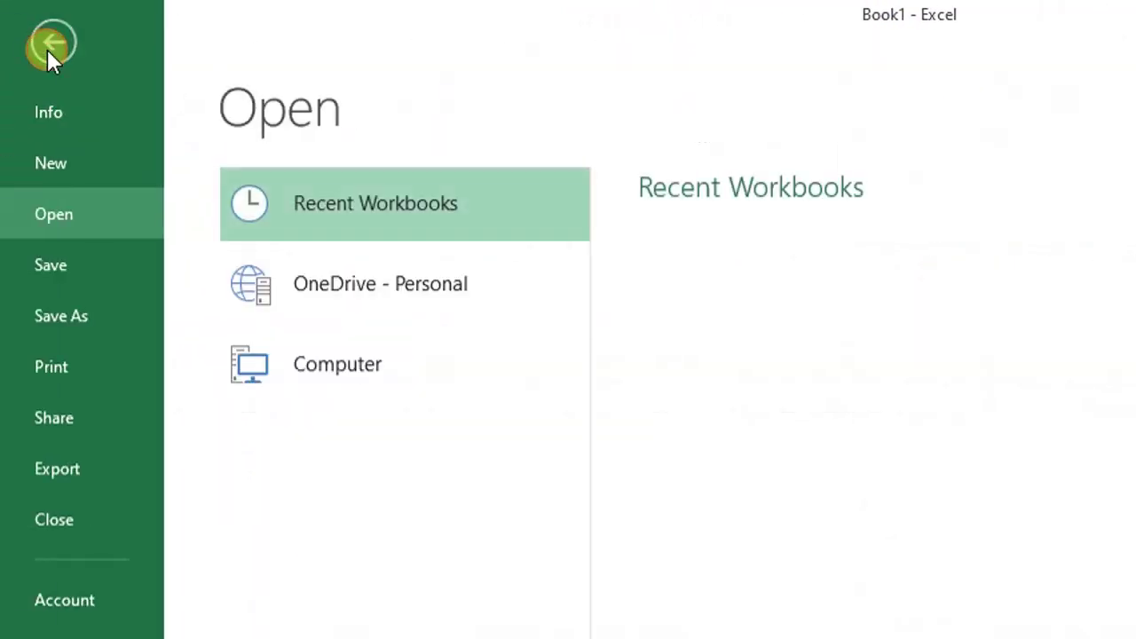
click(86, 266)
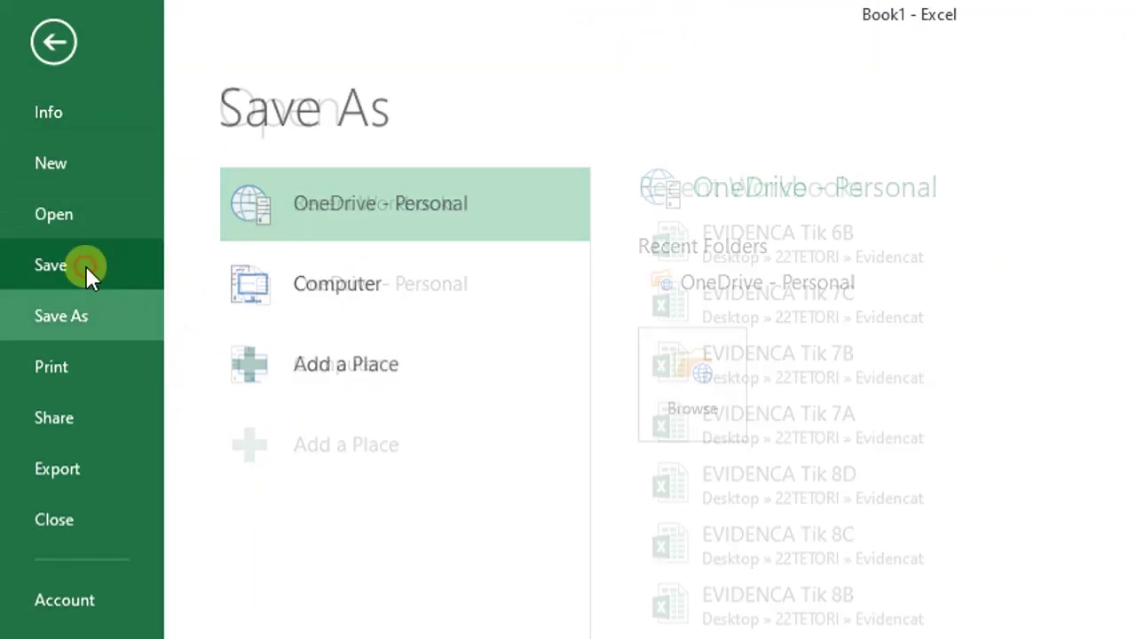
click(299, 284)
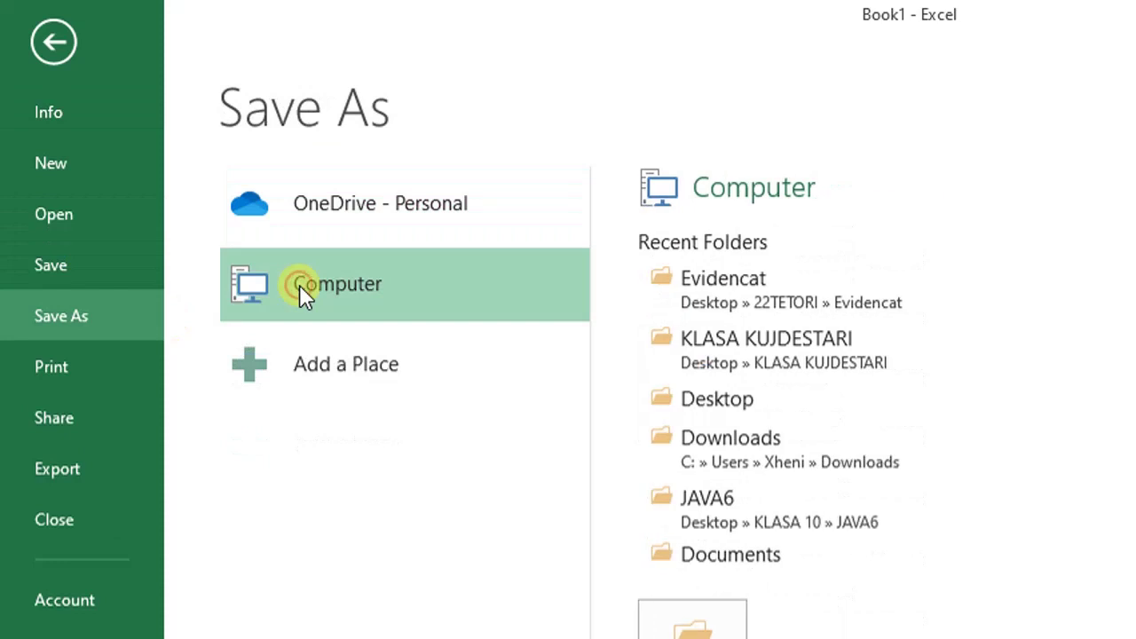
click(721, 400)
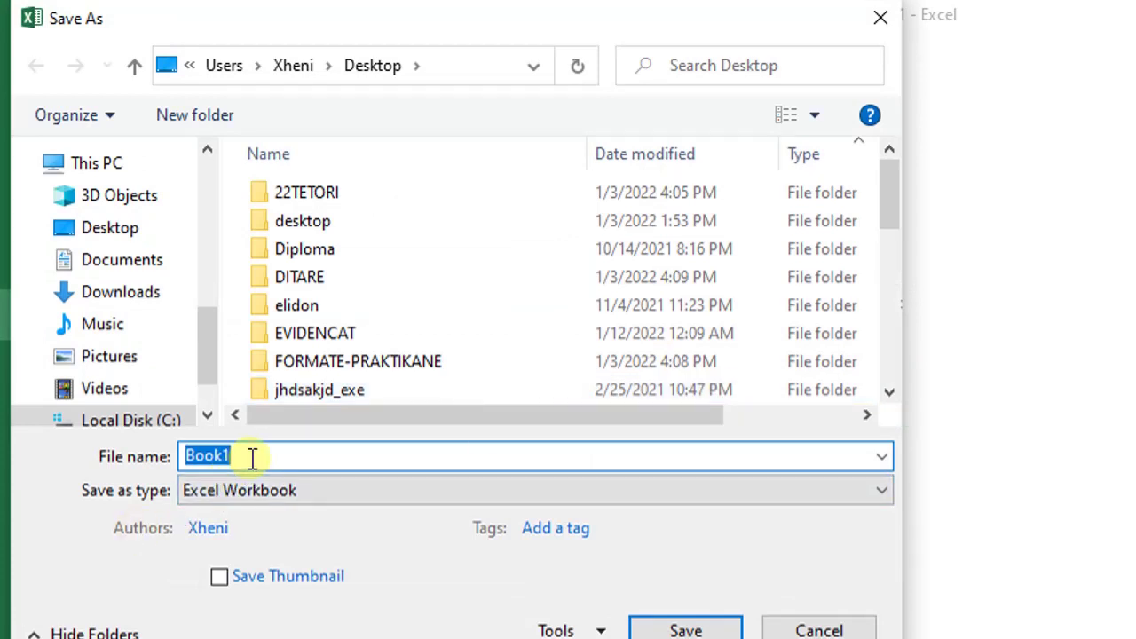
text(det)
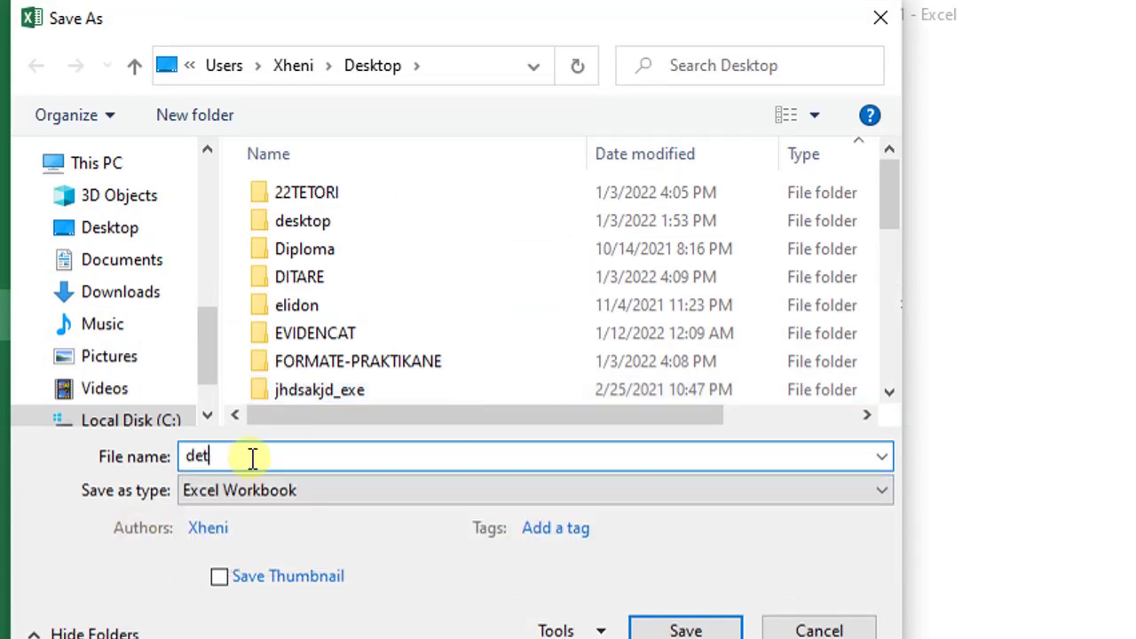
text(a1)
click(661, 629)
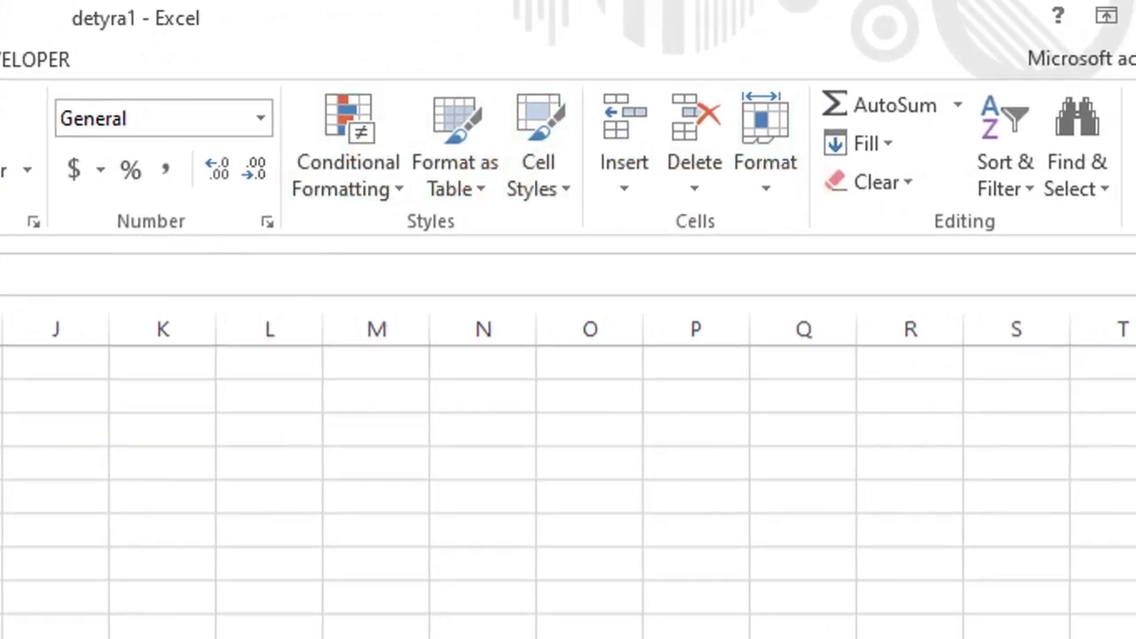
Look through the INSERT, PAGE LAYOUT and FORMULAS ribbon tabs, then select cell A1
click(220, 50)
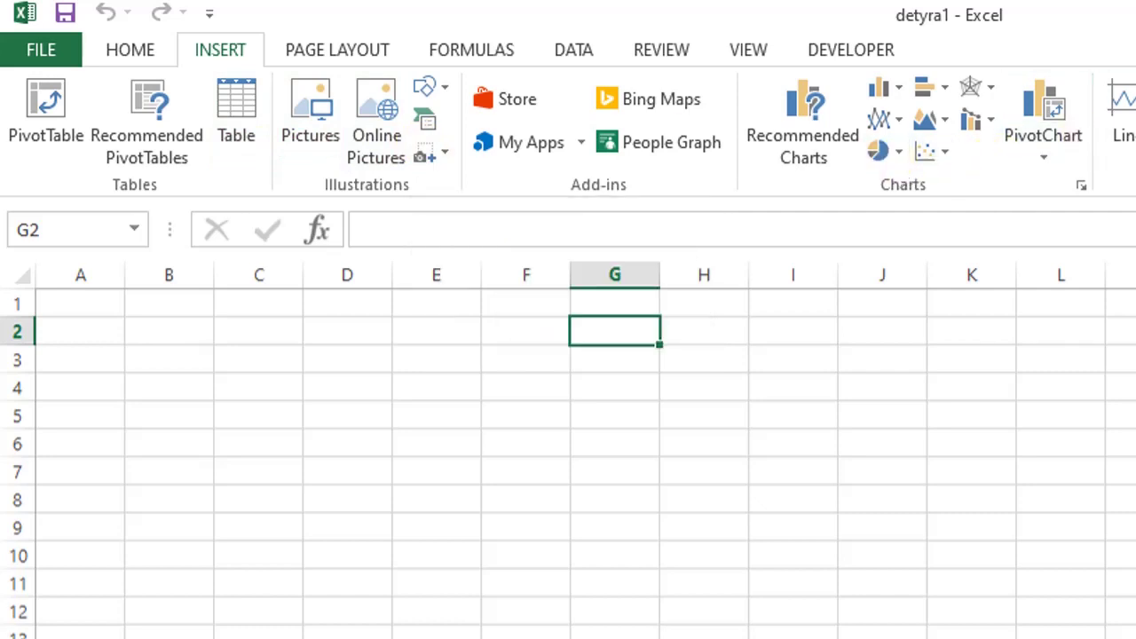
click(328, 51)
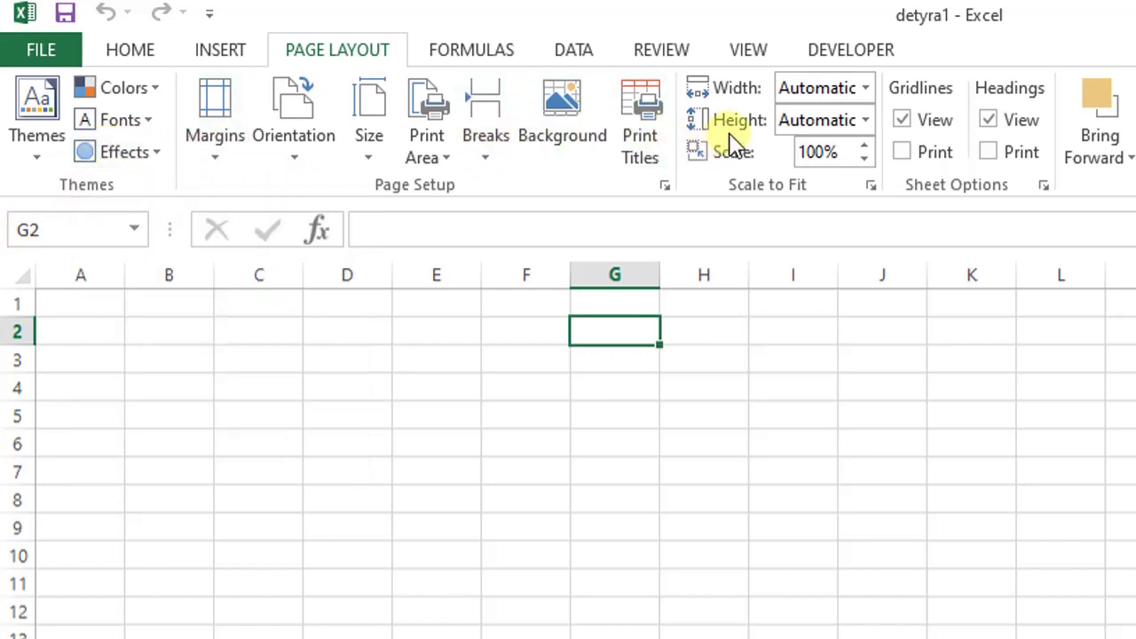
click(491, 53)
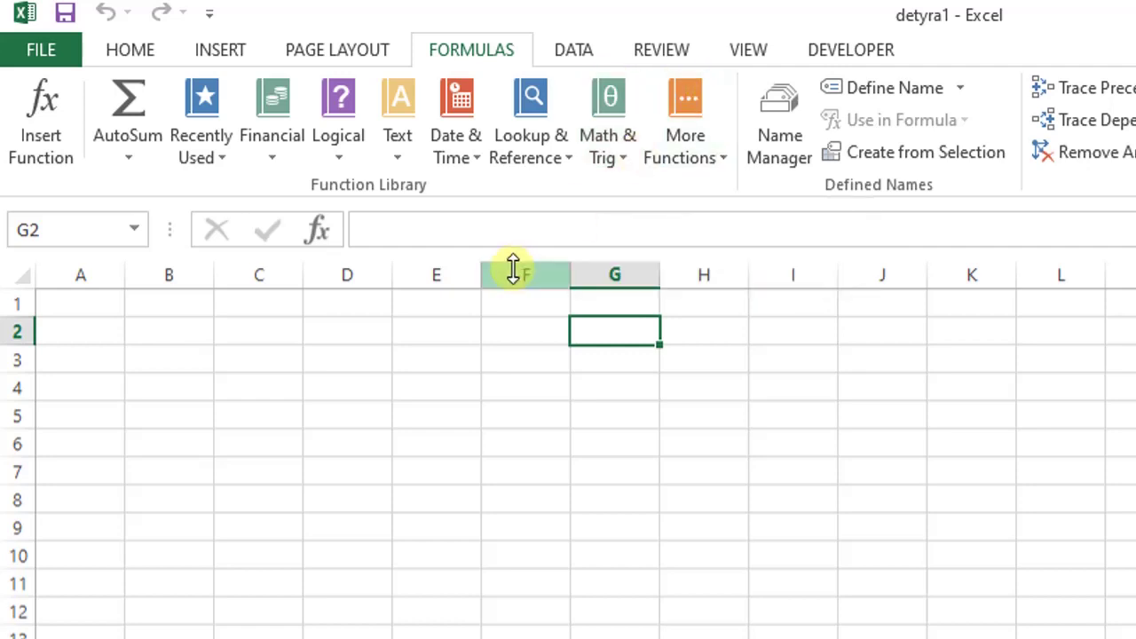
click(71, 310)
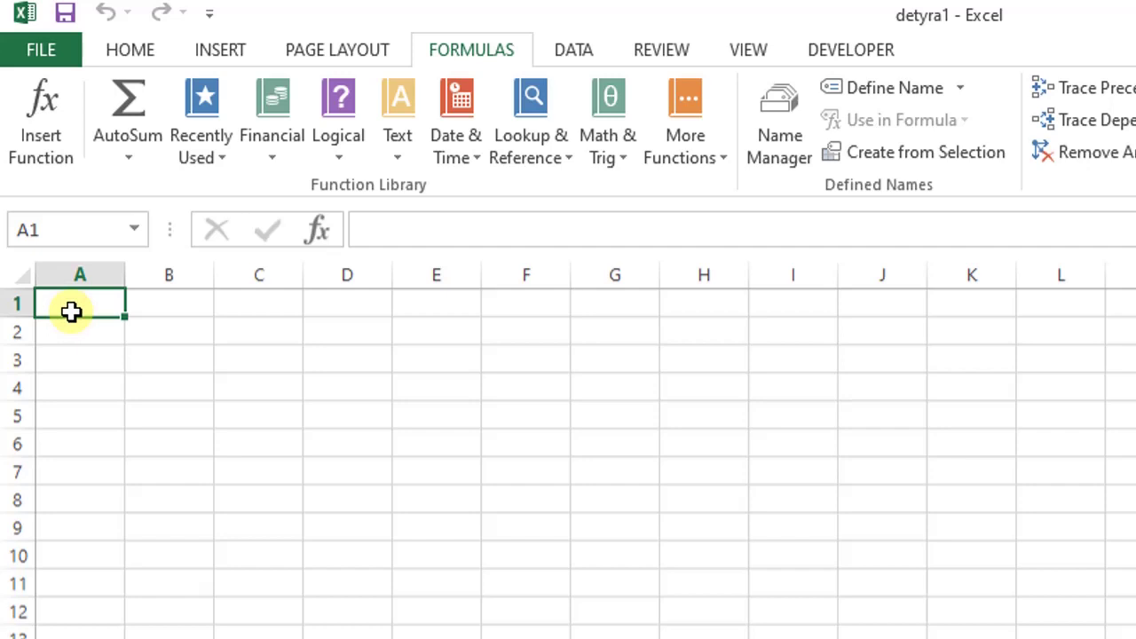
click(168, 312)
click(167, 381)
click(89, 355)
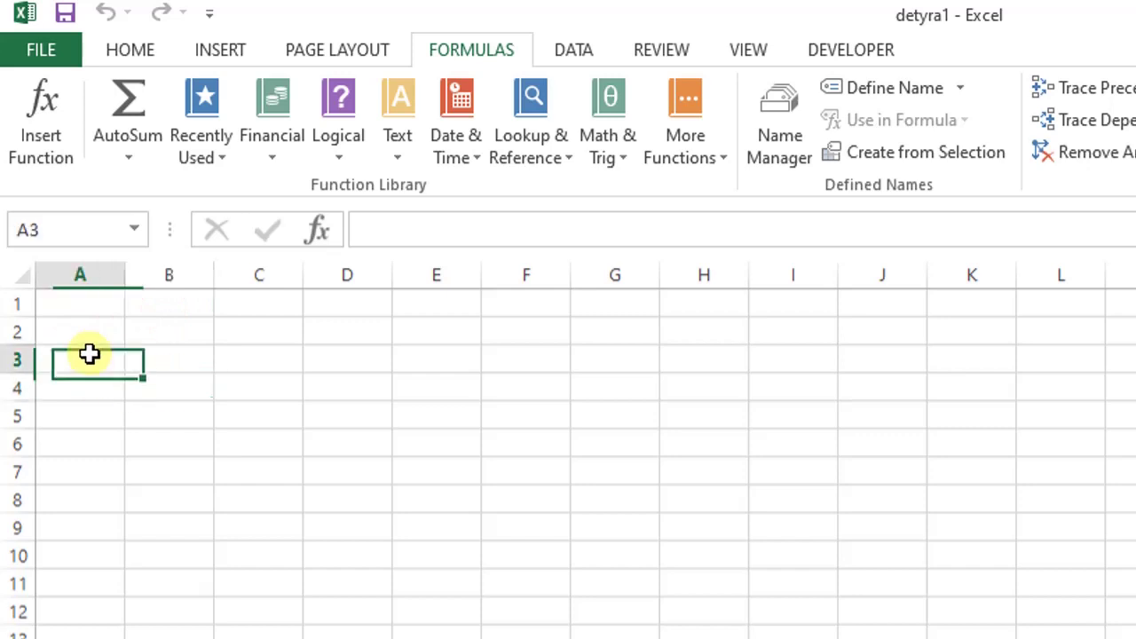
click(93, 312)
click(385, 304)
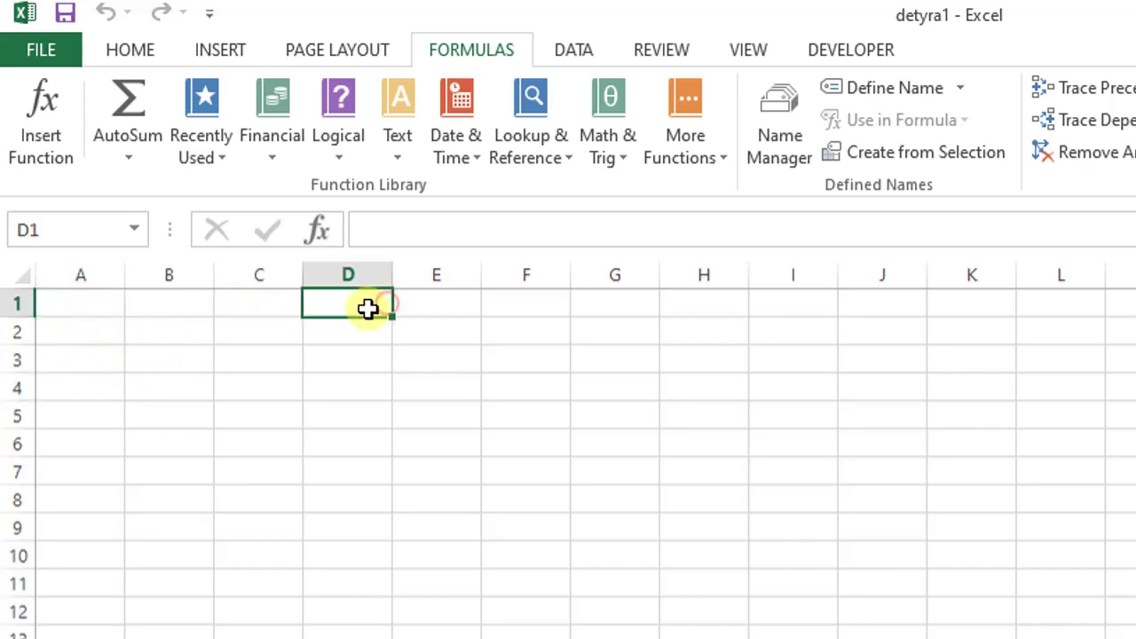
click(309, 353)
click(155, 368)
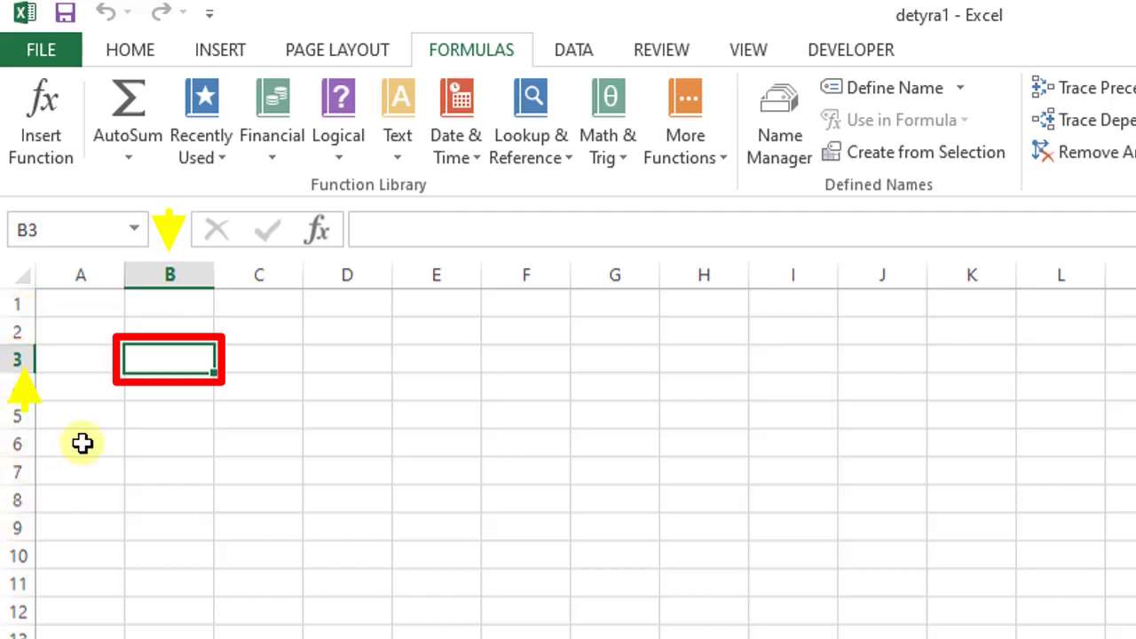
click(96, 304)
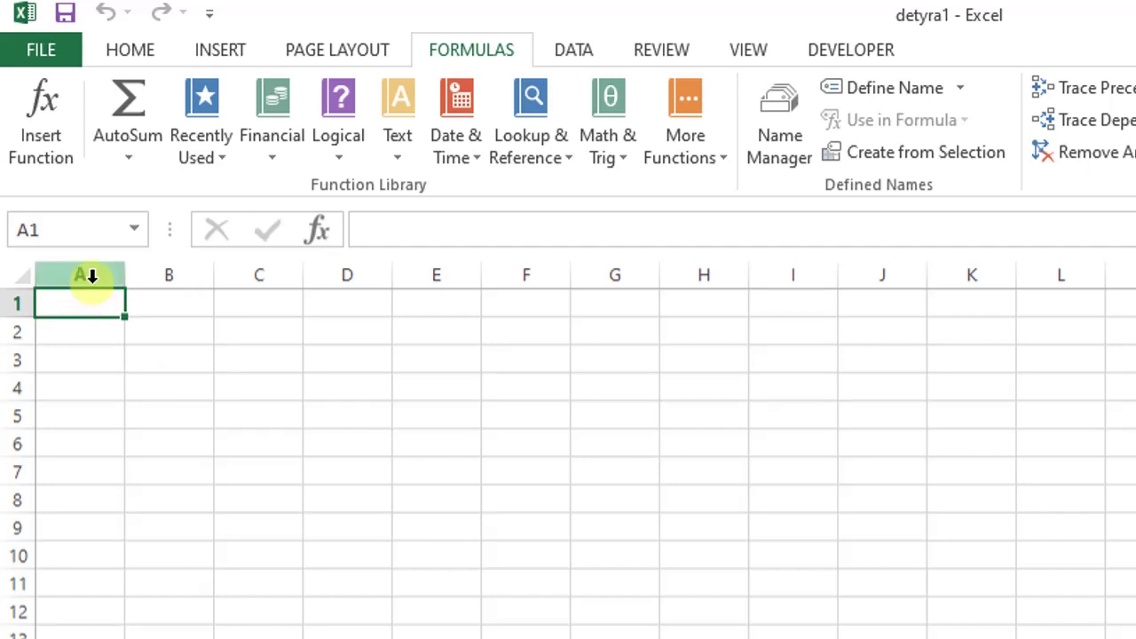
Enter the header PRODUKT in A1 and CMIMI in B1
double_click(77, 306)
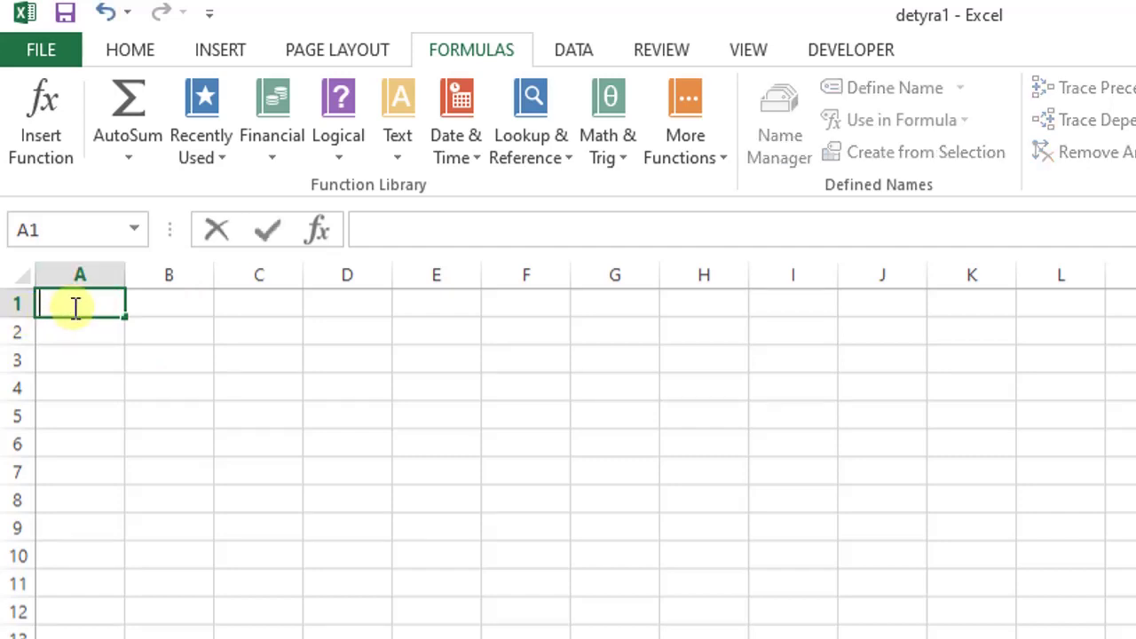
text(P)
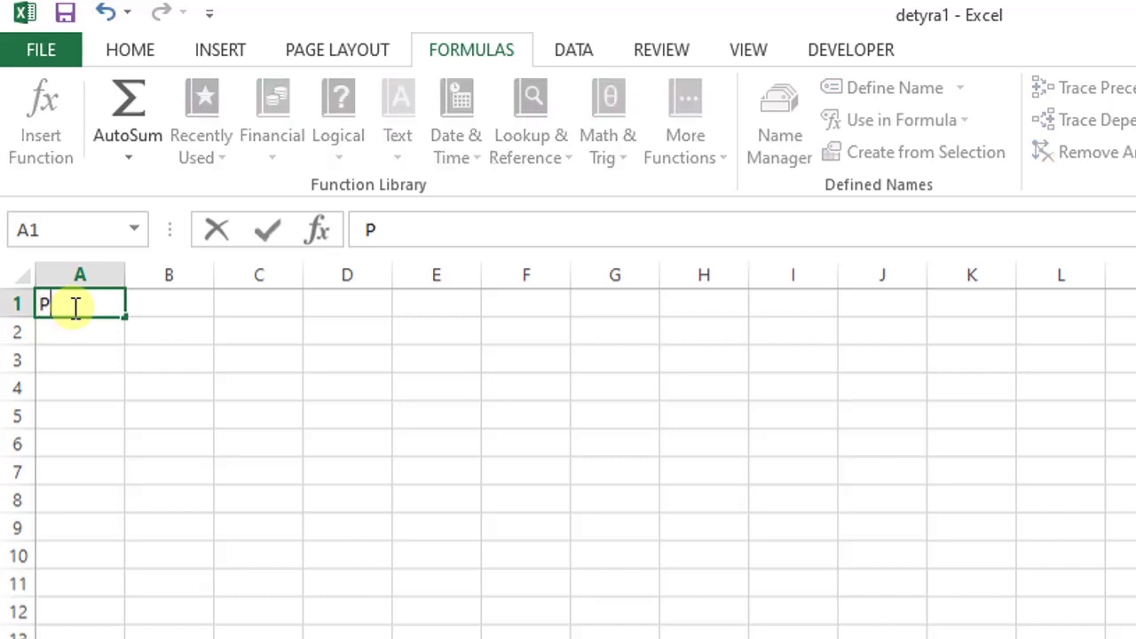
text(RODUKT)
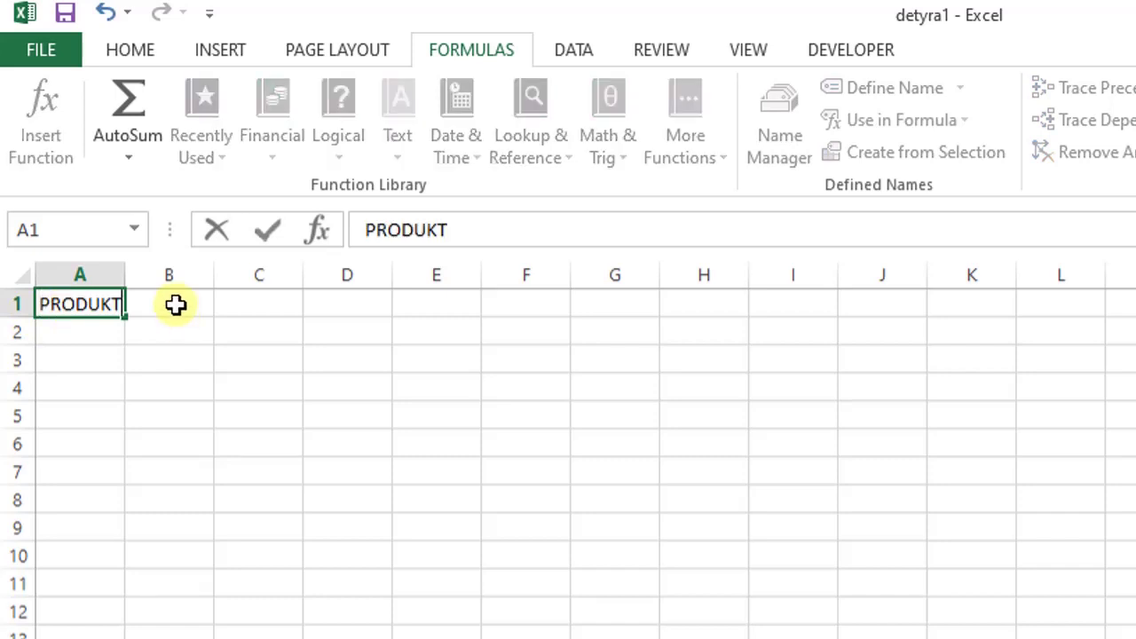
click(175, 305)
text(CMIMI)
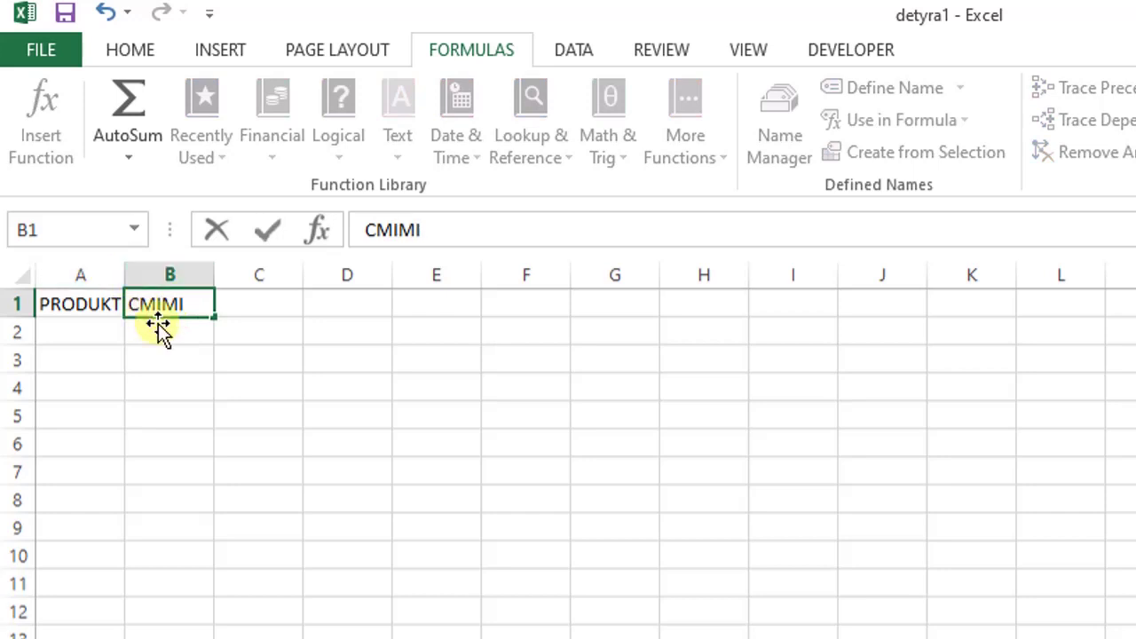
click(224, 335)
Widen column A and fill A2:A8 with the seven sweets, Torte through Fruta
click(92, 313)
click(157, 299)
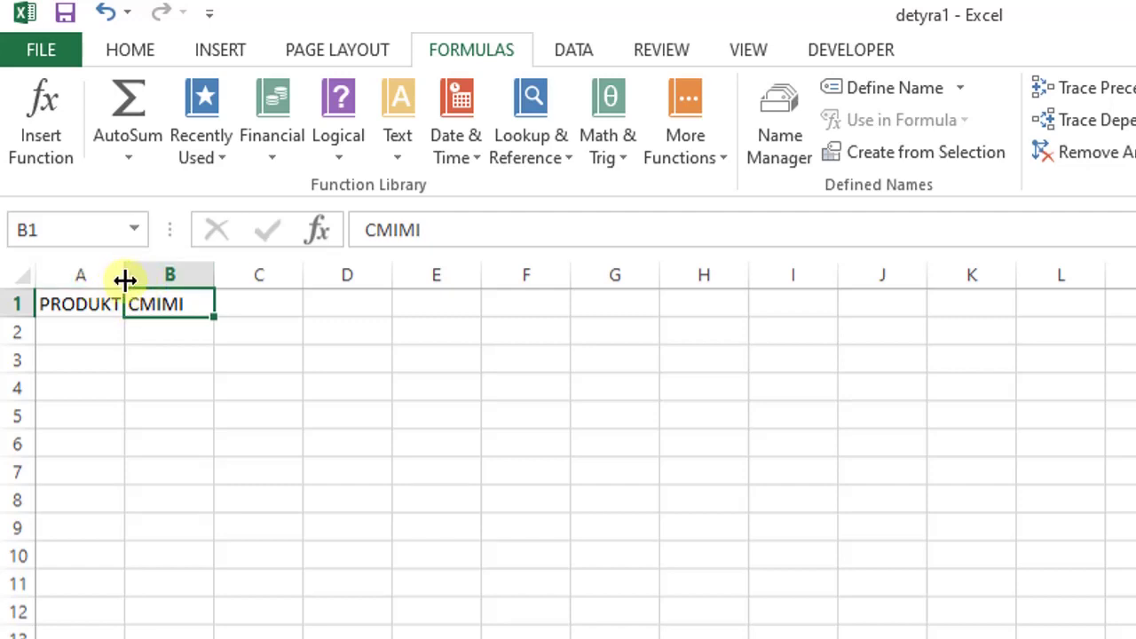
drag(124, 280, 185, 277)
click(103, 305)
click(104, 330)
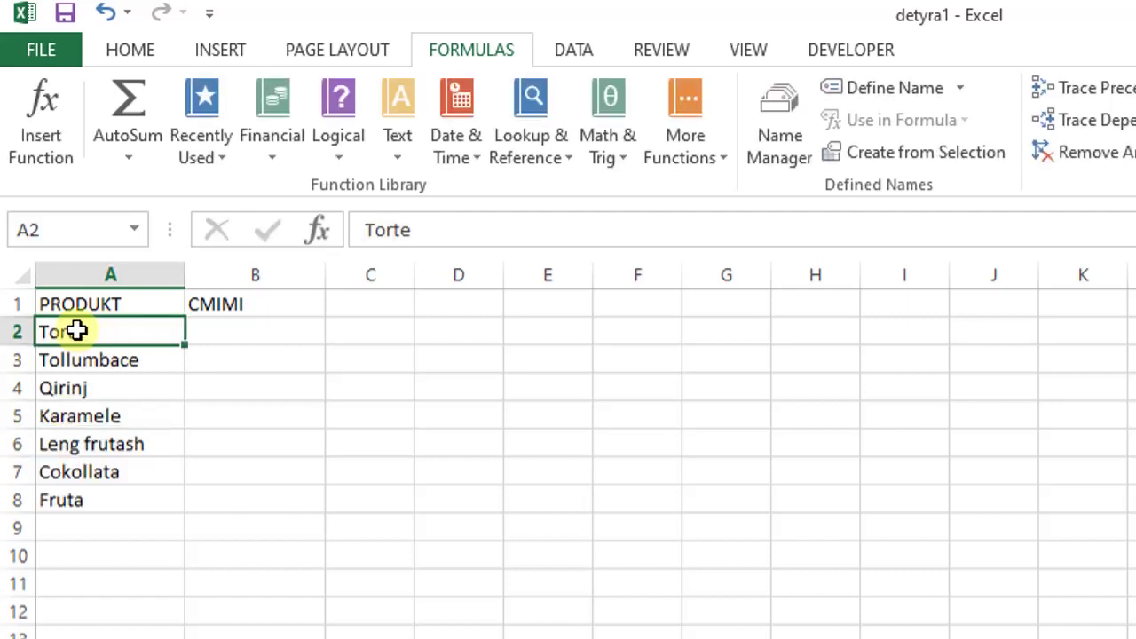
drag(79, 330, 103, 528)
Enter the prices 1000, 200, 300, 350, 160, 70 and 470 into B2:B8
click(241, 432)
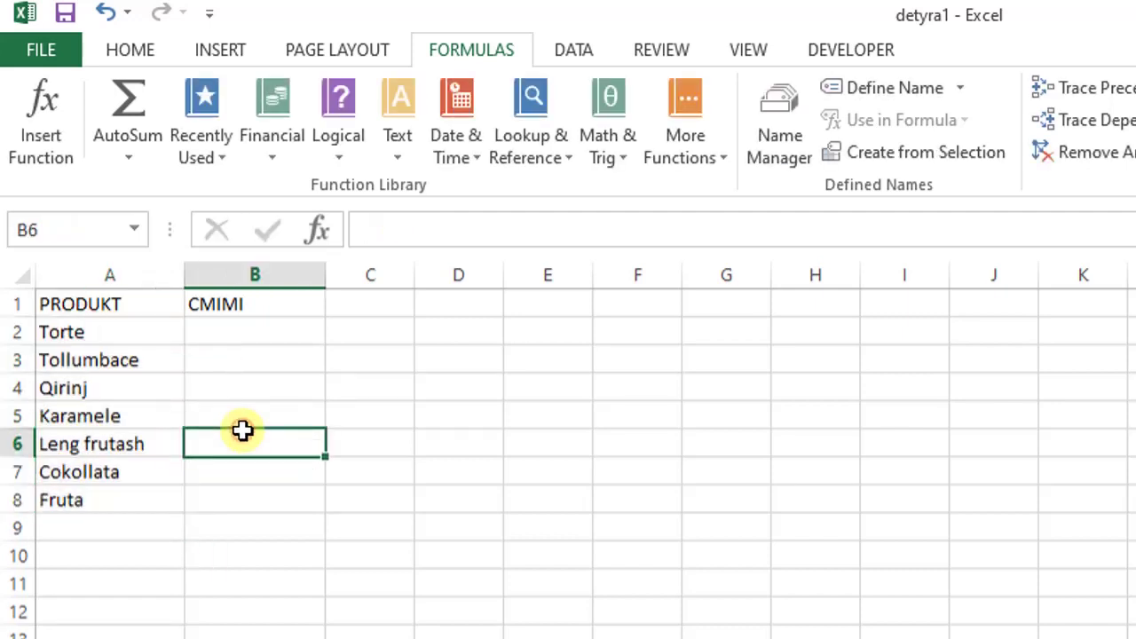
click(227, 339)
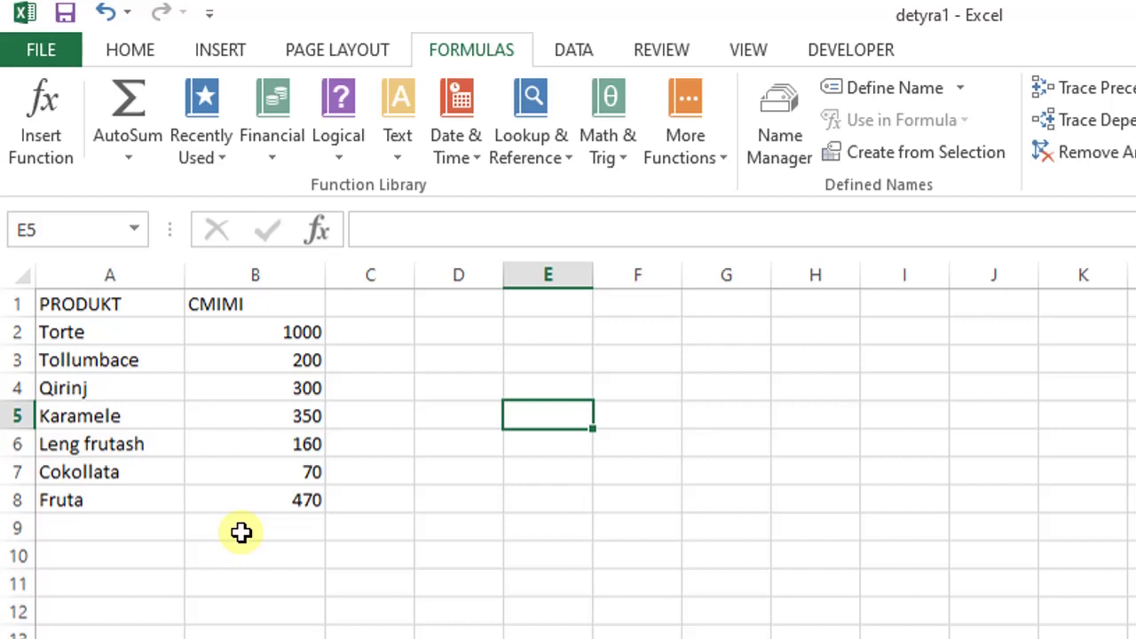
click(210, 618)
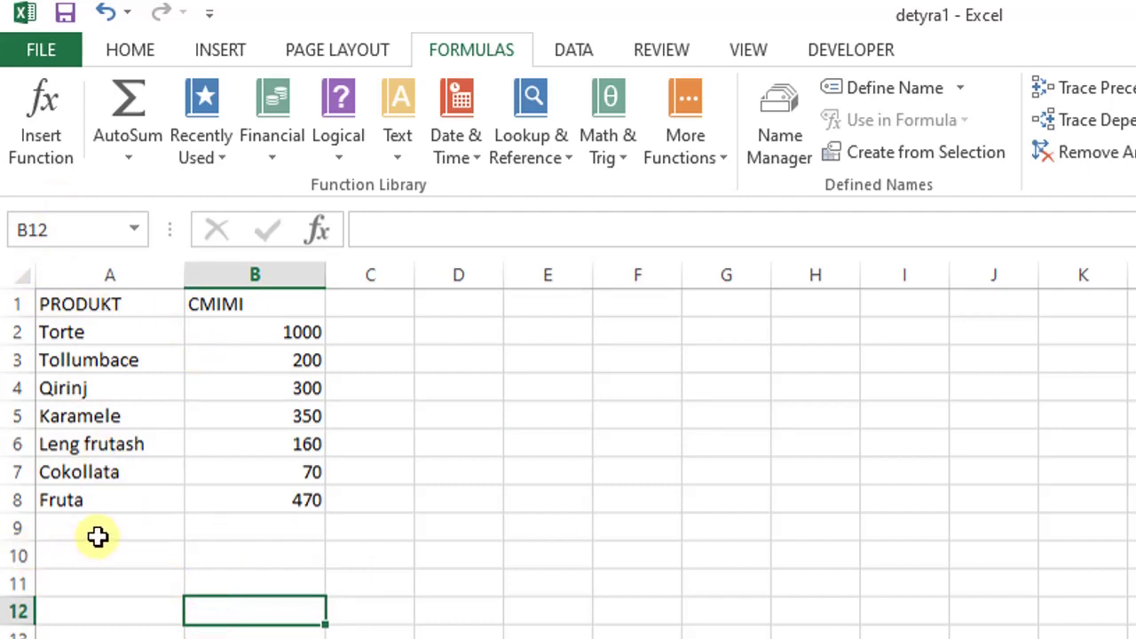
click(98, 536)
click(100, 557)
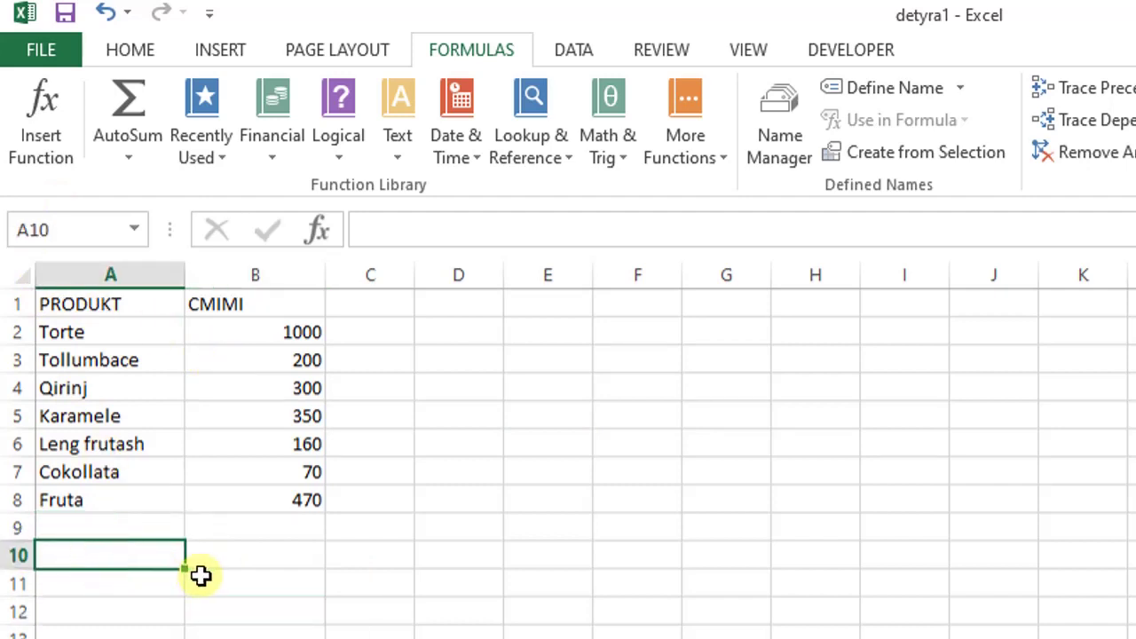
click(51, 304)
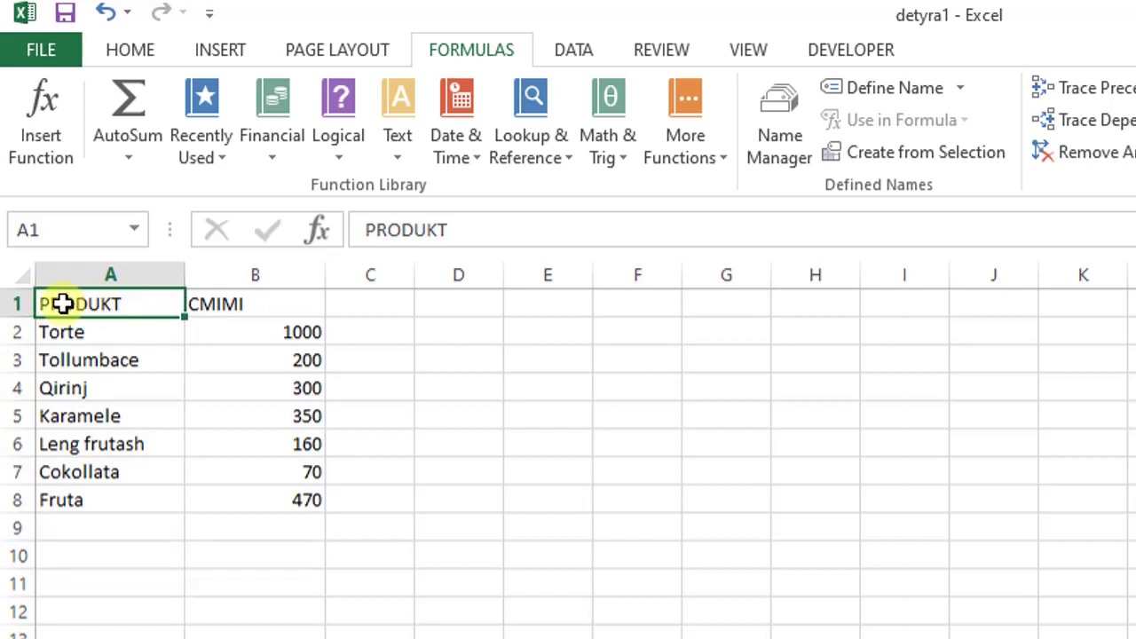
Format A1:B8 as a table with headers using the black Medium table style
mouse_move(62, 304)
mouse_down()
mouse_move(266, 443)
mouse_move(285, 504)
mouse_up()
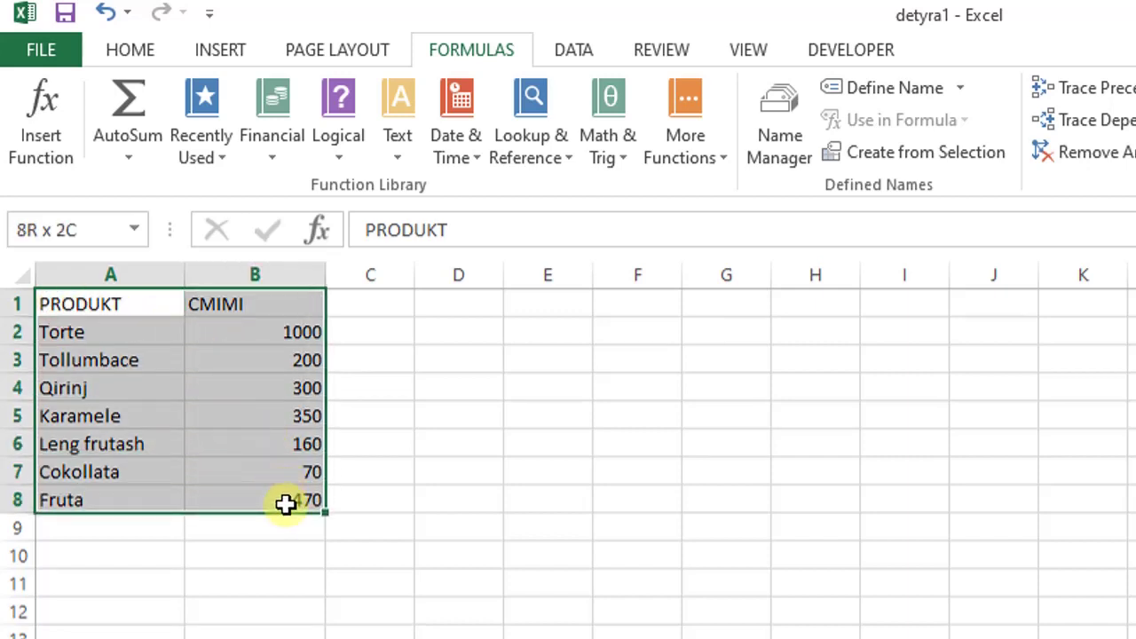
drag(285, 504, 284, 504)
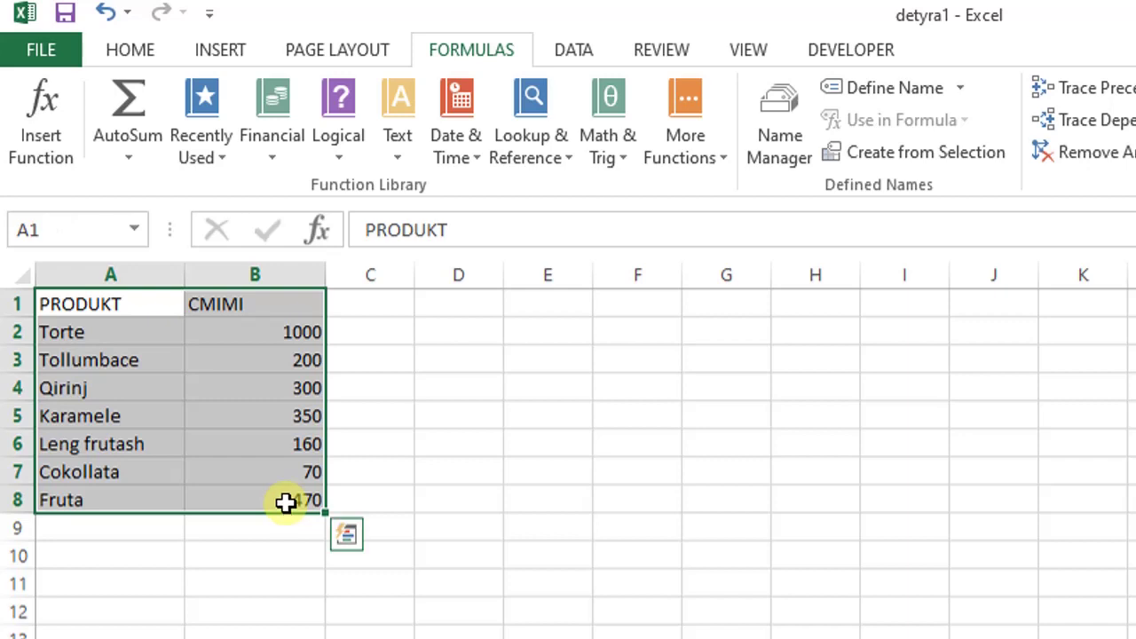
click(126, 53)
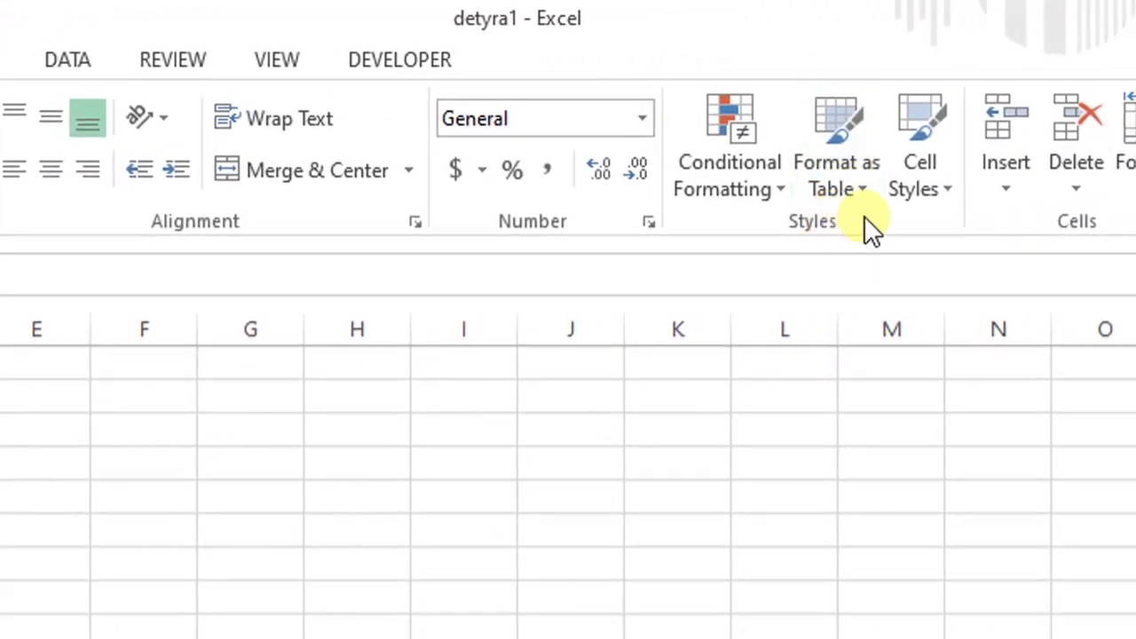
click(840, 133)
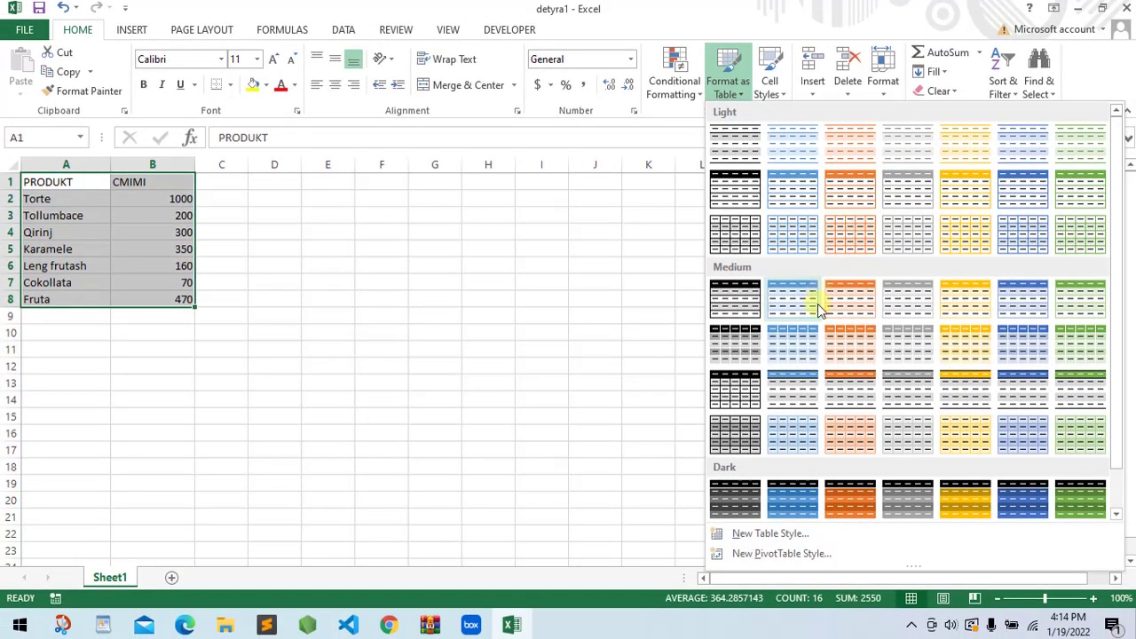
click(750, 388)
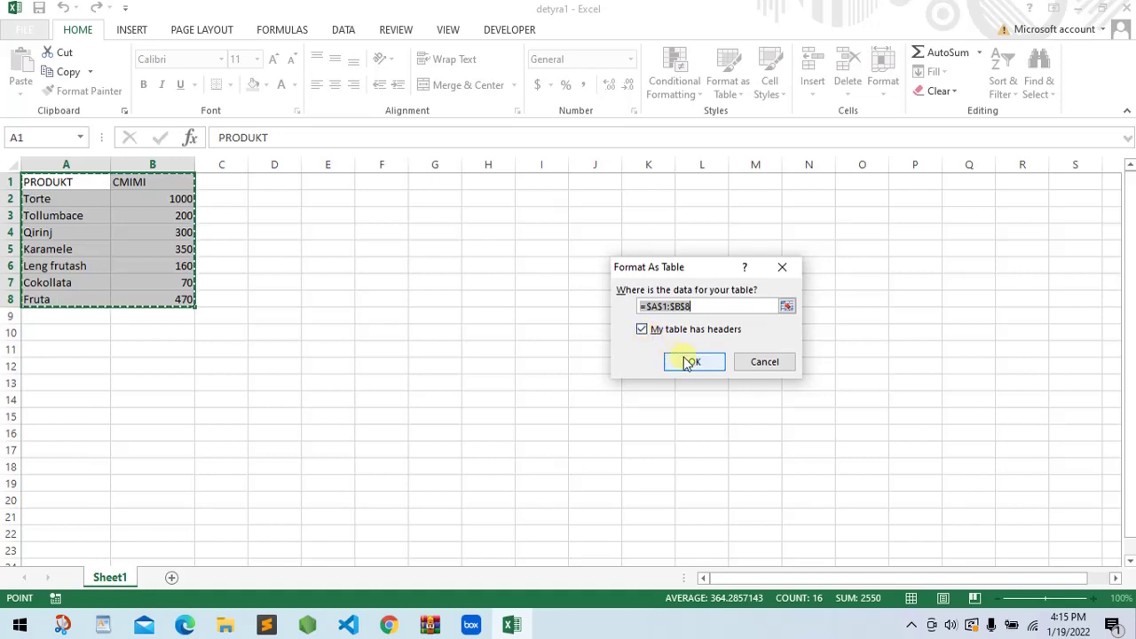
click(698, 363)
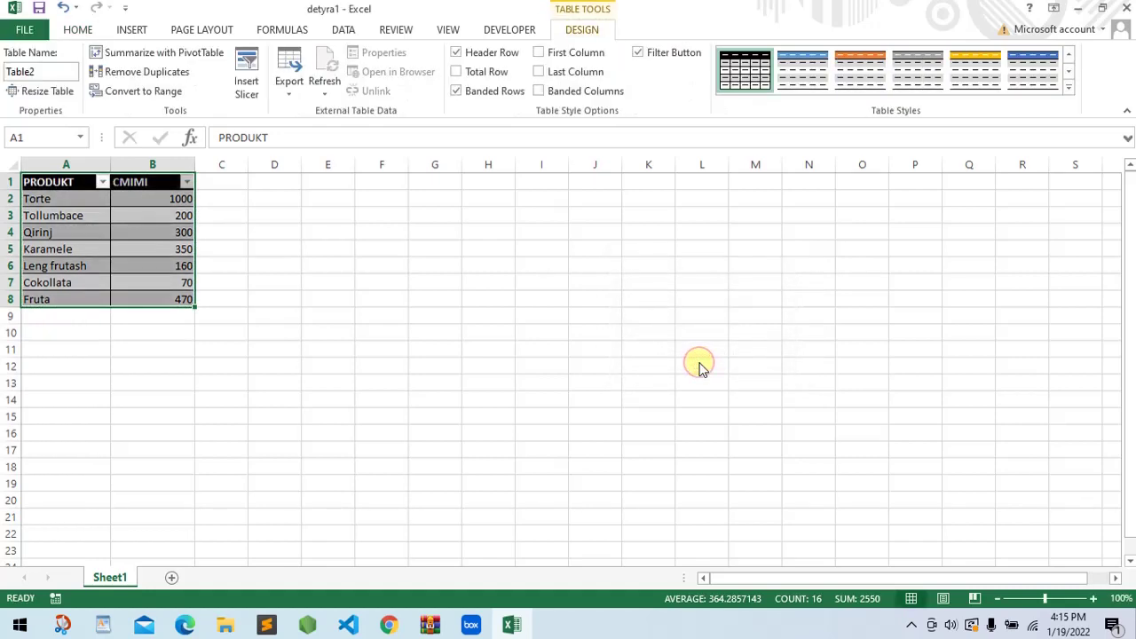
Sort the PRODUKT column A to Z, then Z to A, leaving Torte first
click(233, 238)
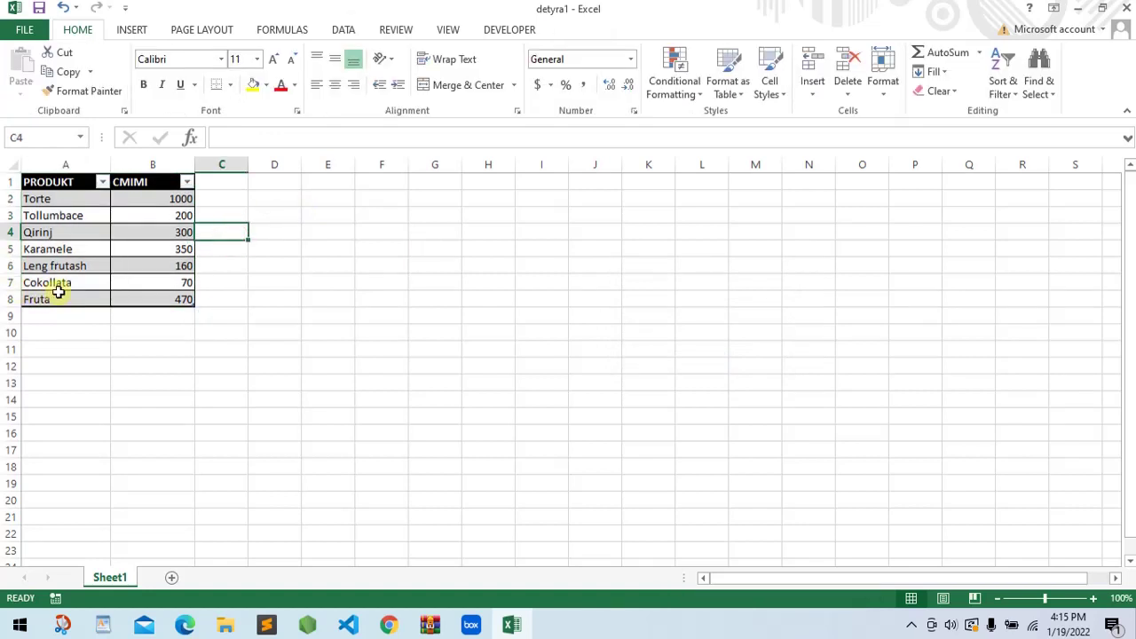
click(57, 341)
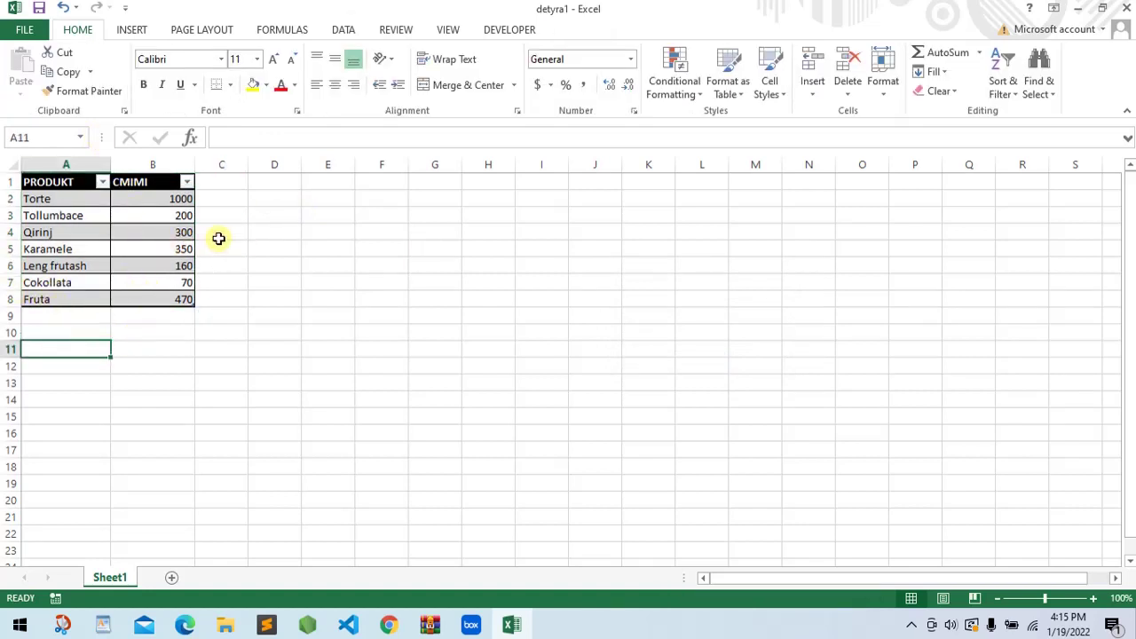
click(222, 332)
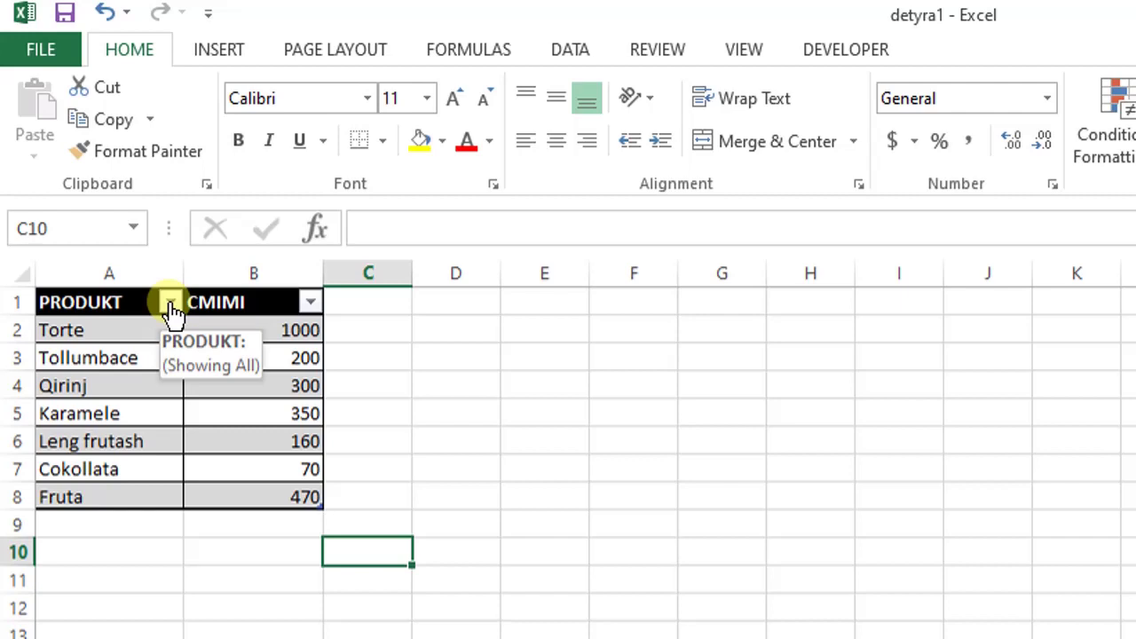
click(171, 303)
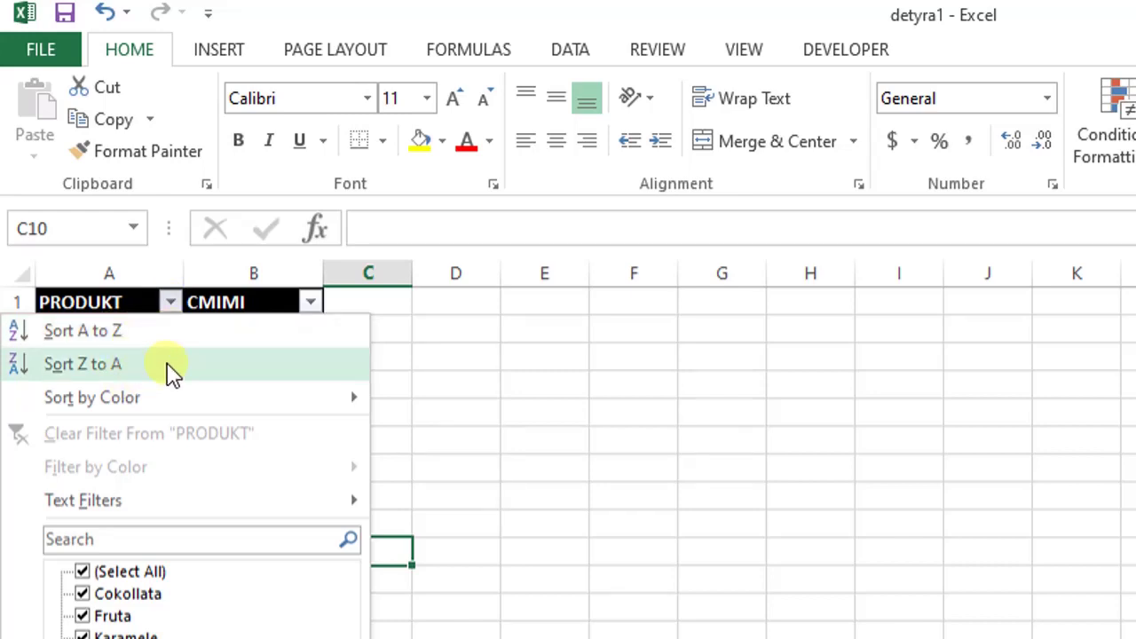
click(146, 334)
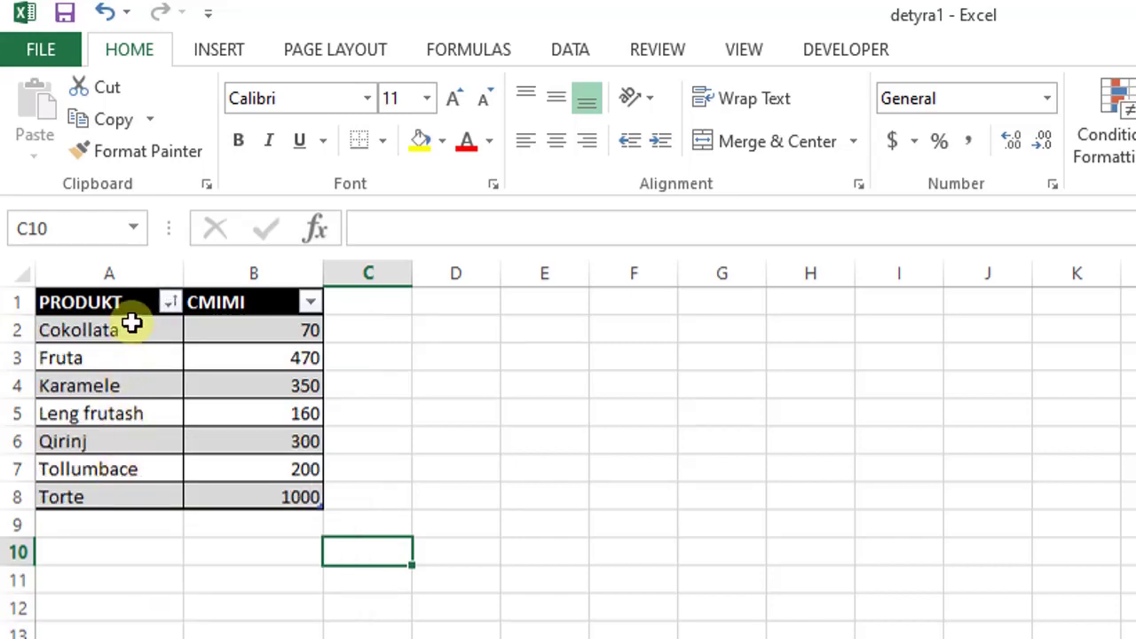
click(168, 301)
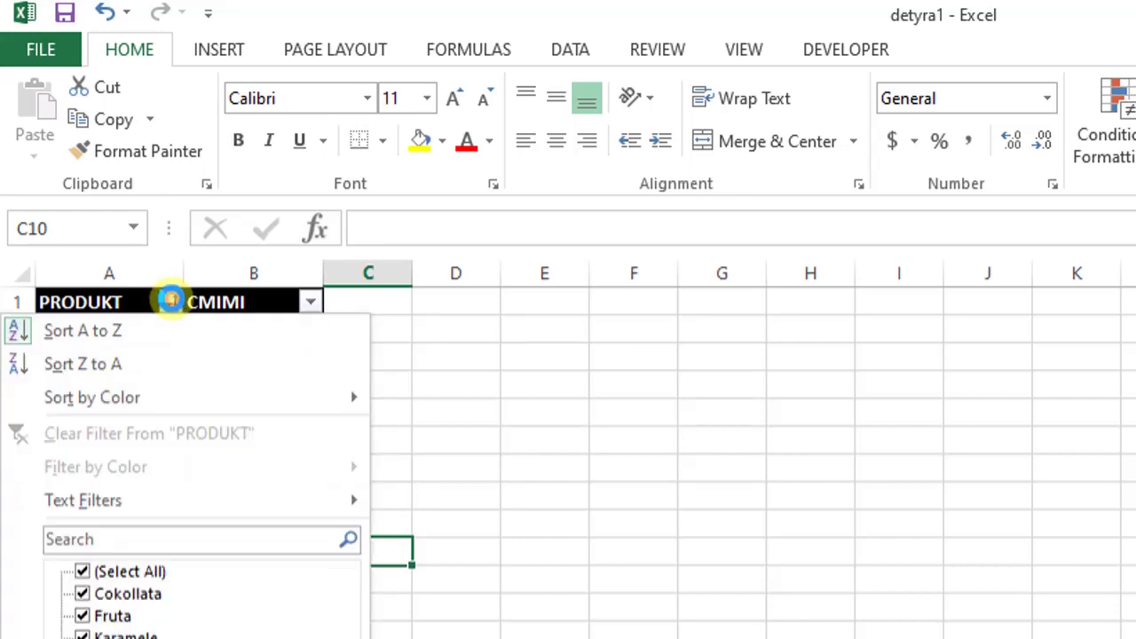
click(133, 371)
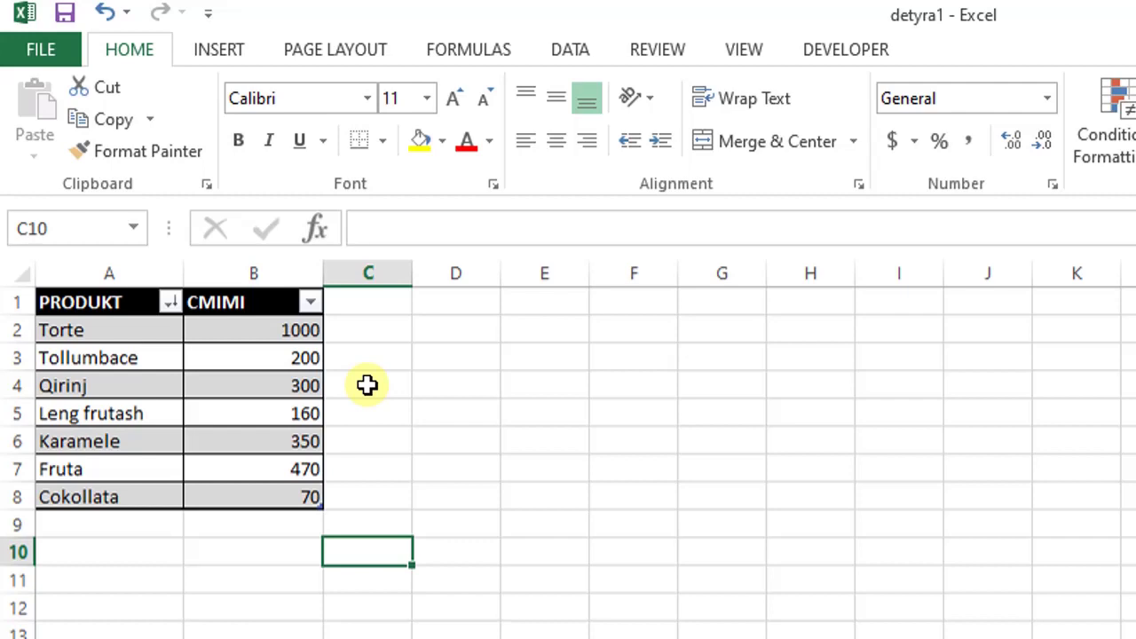
Sort the CMIMI column smallest to largest, from Cokollata at 70 to Torte at 1000
click(312, 306)
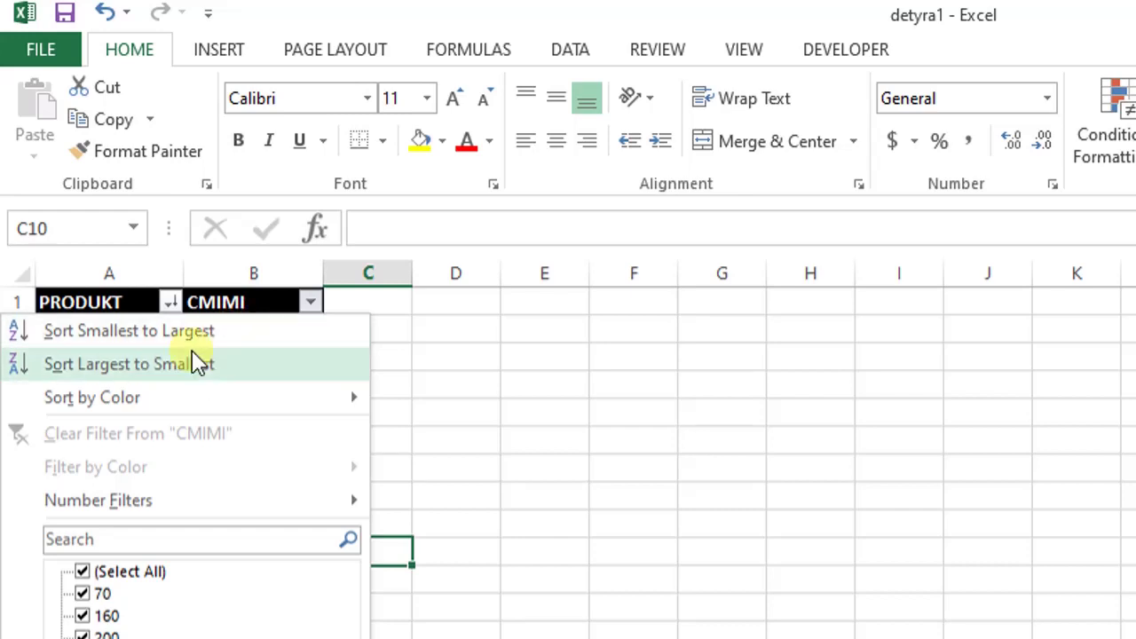
click(227, 337)
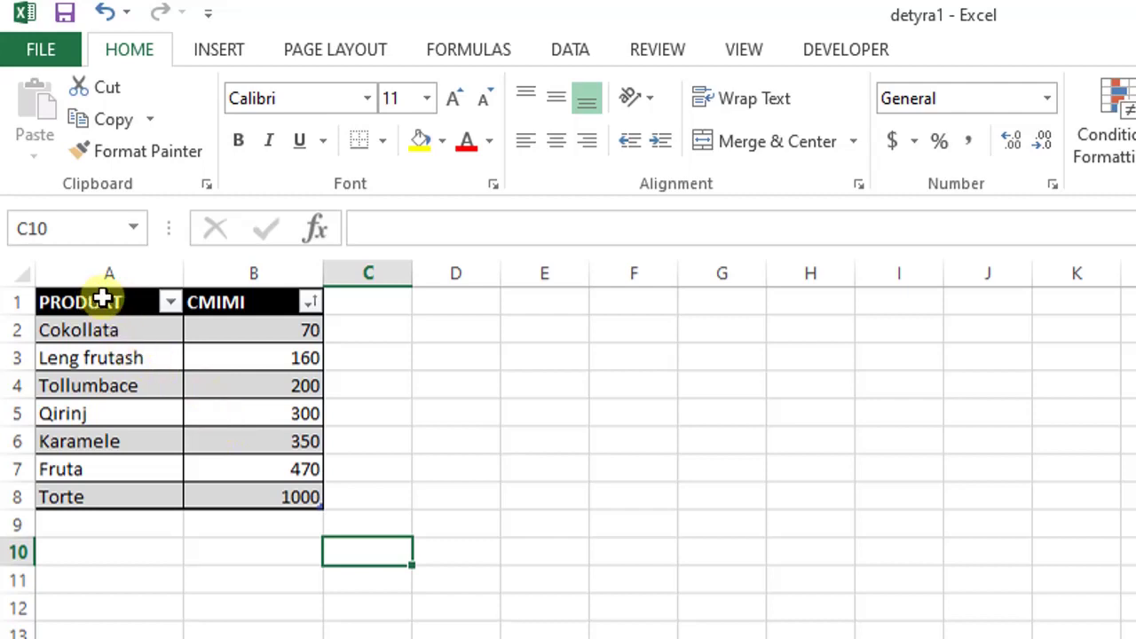
Apply the orange Medium table style with light orange banded rows to the price table
click(71, 299)
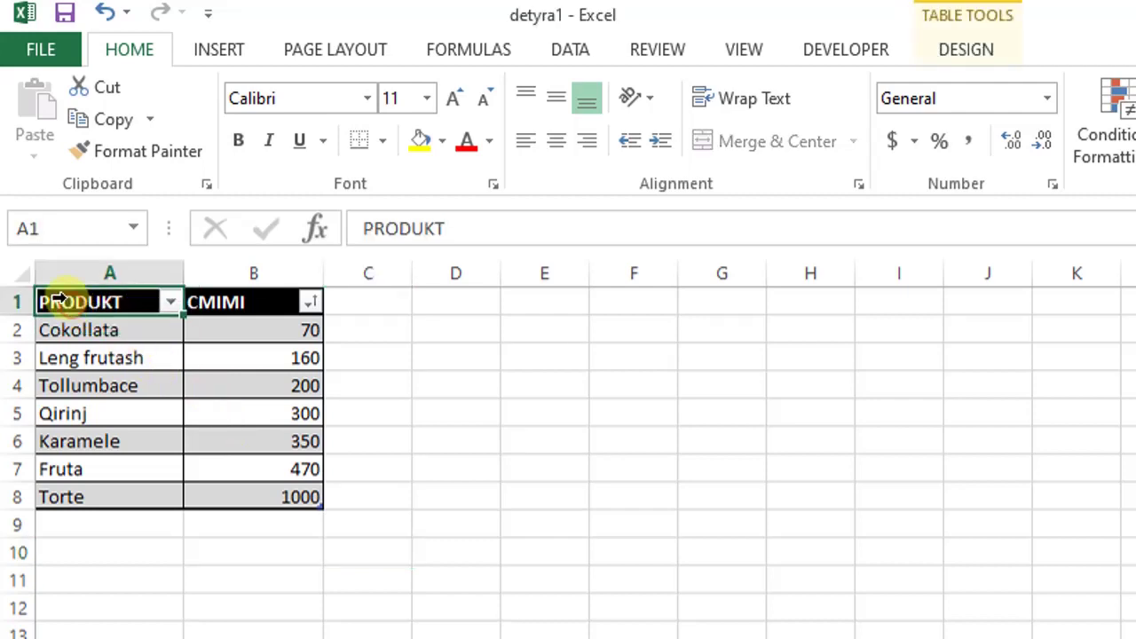
click(595, 424)
click(140, 383)
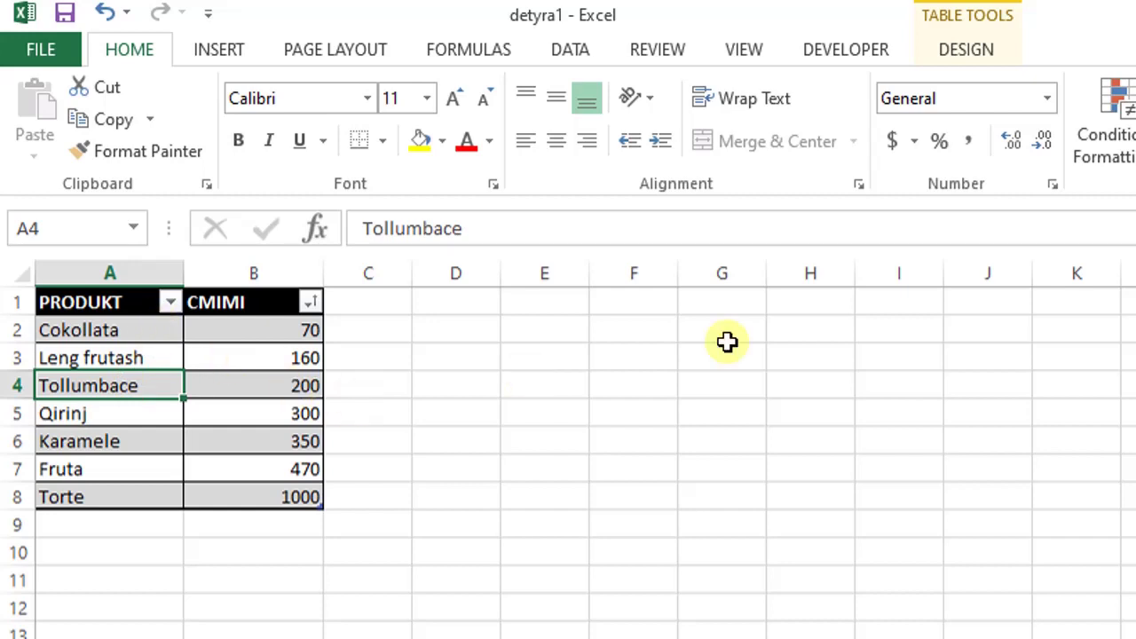
click(957, 59)
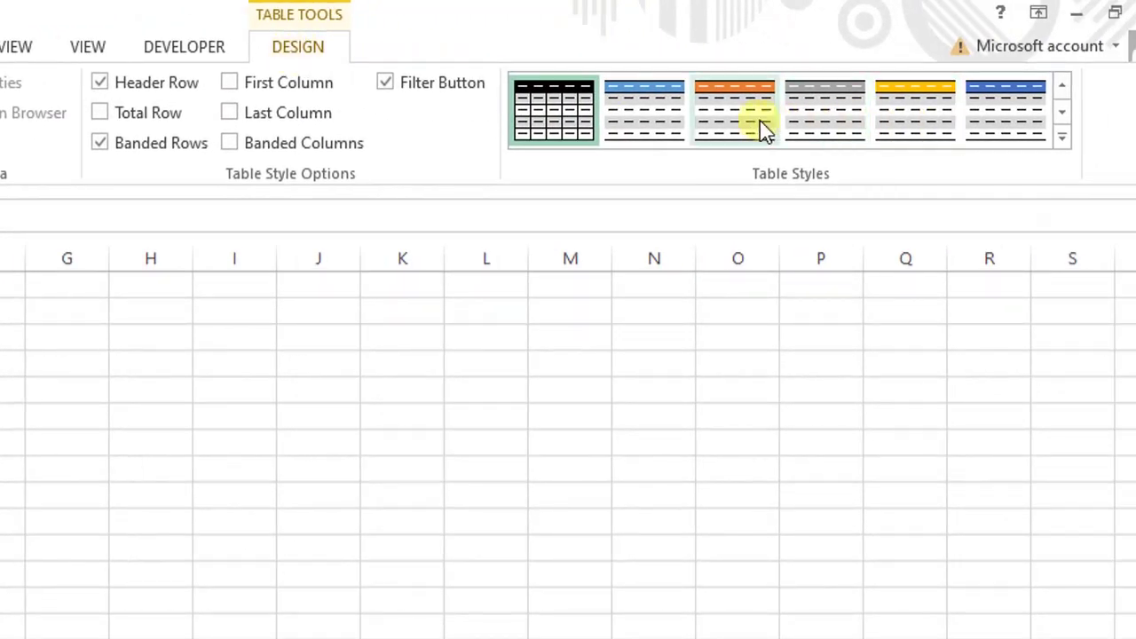
click(1062, 140)
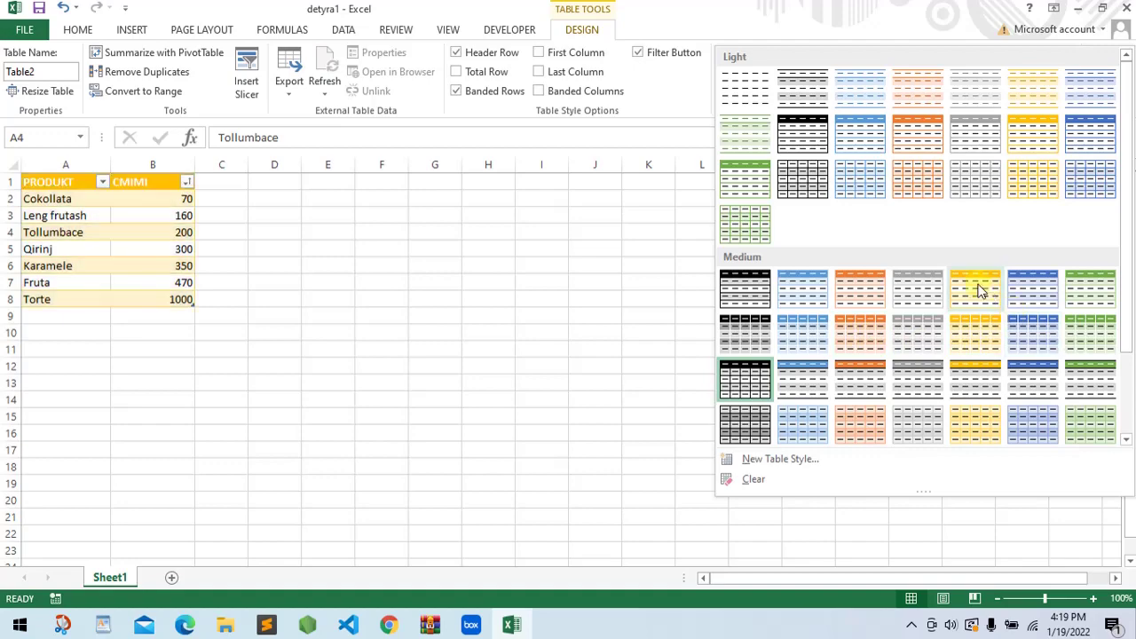
click(975, 331)
click(79, 30)
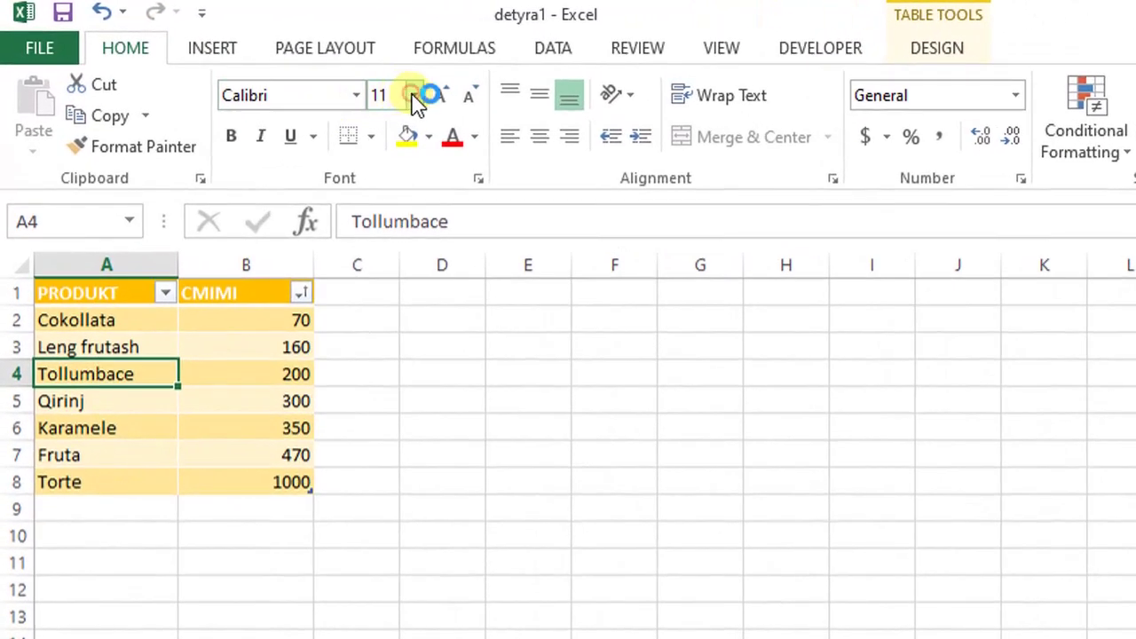
Format the A1:B8 table text as 14 pt, bold and purple
click(414, 94)
drag(104, 291, 253, 480)
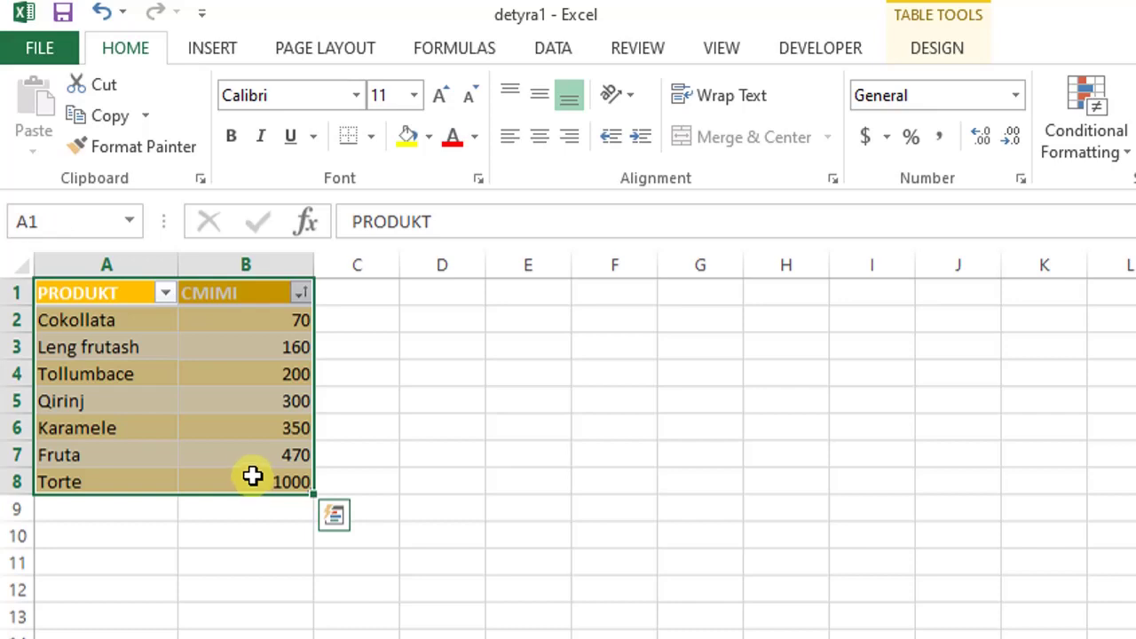
click(414, 96)
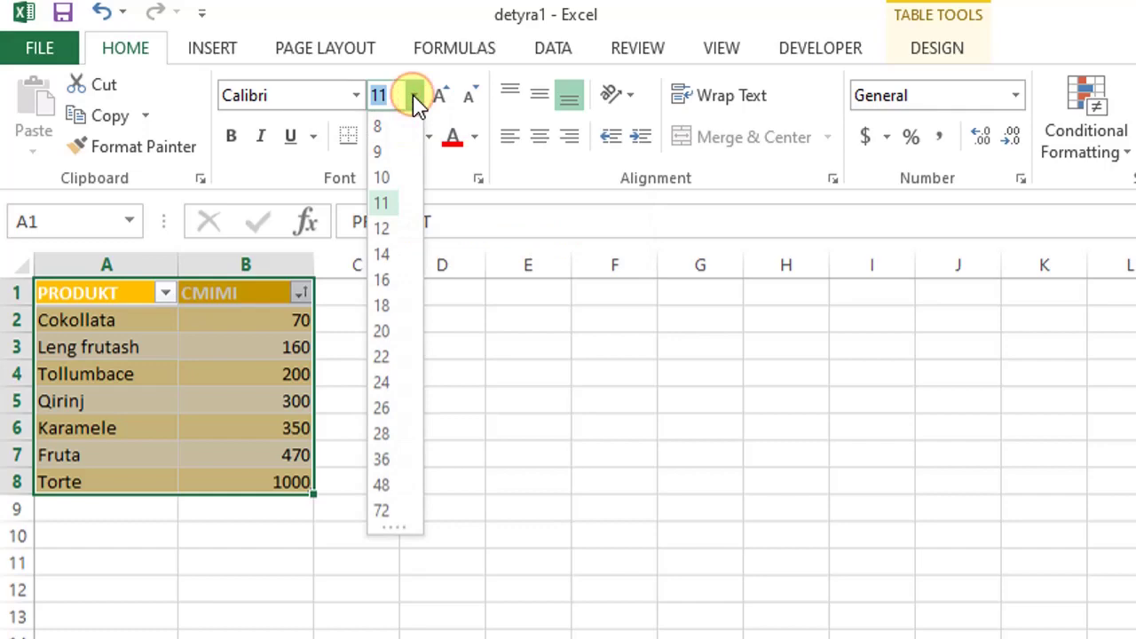
click(382, 254)
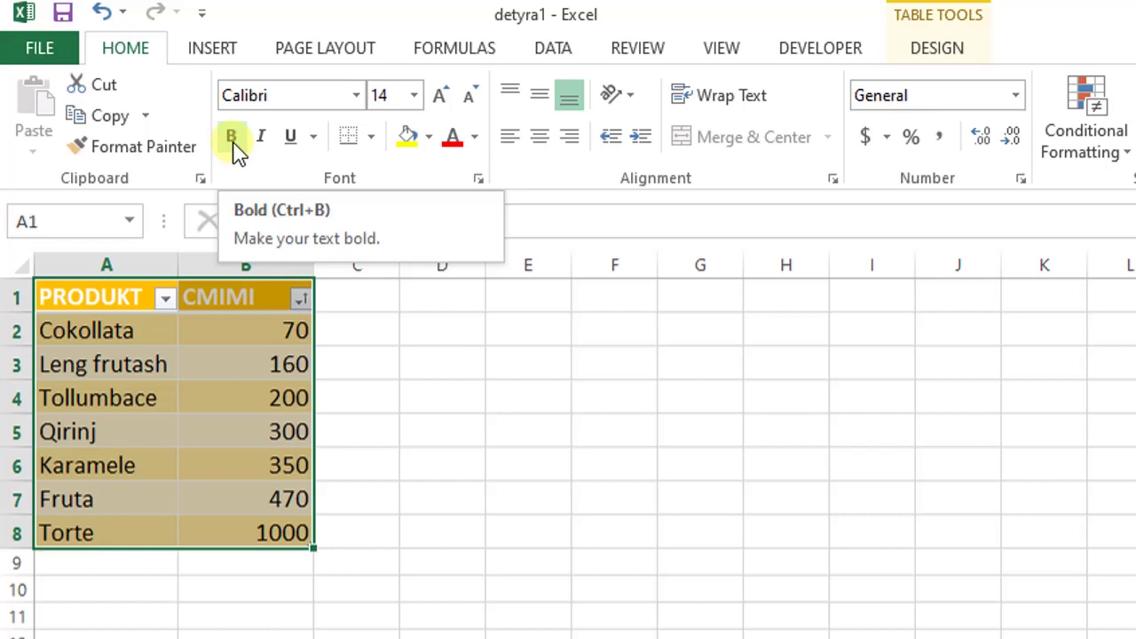
click(234, 144)
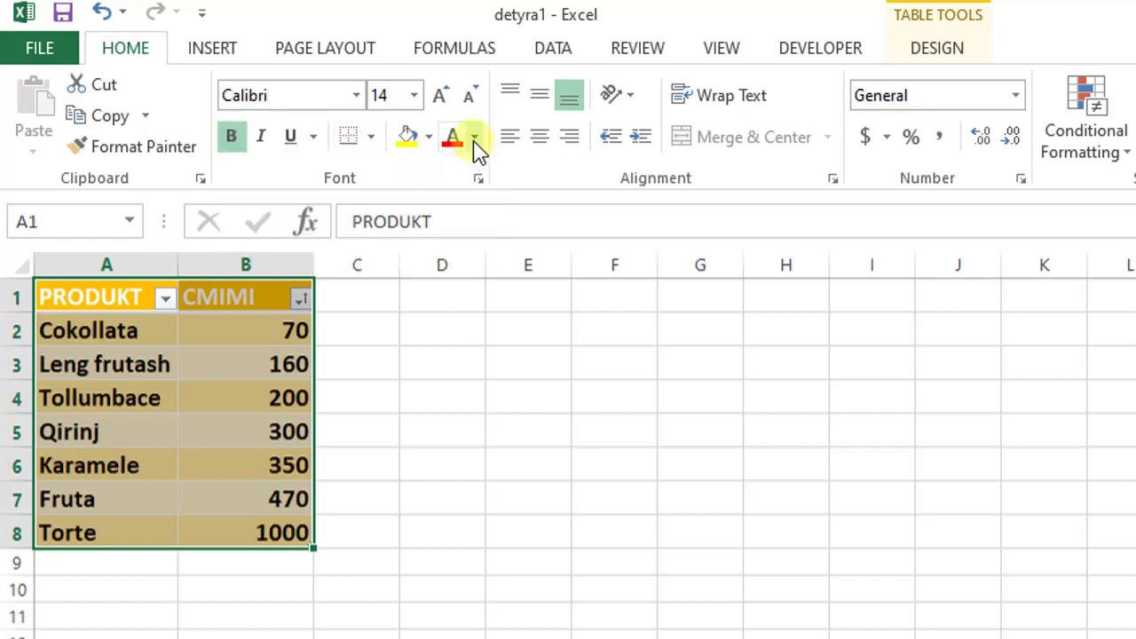
click(474, 140)
click(417, 159)
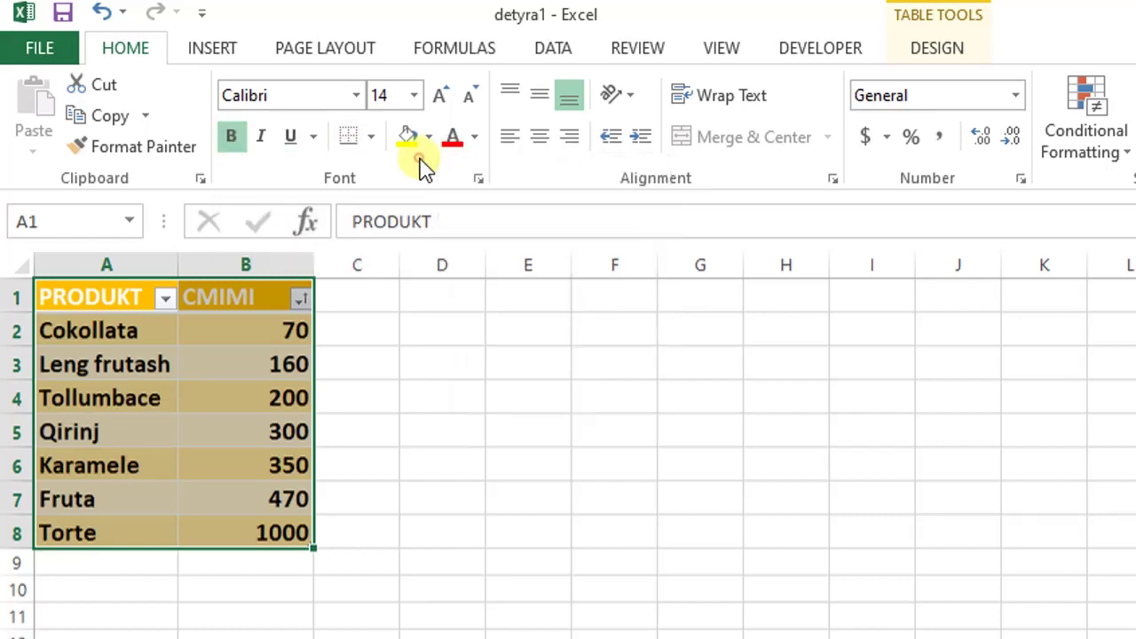
click(475, 140)
click(661, 391)
click(655, 372)
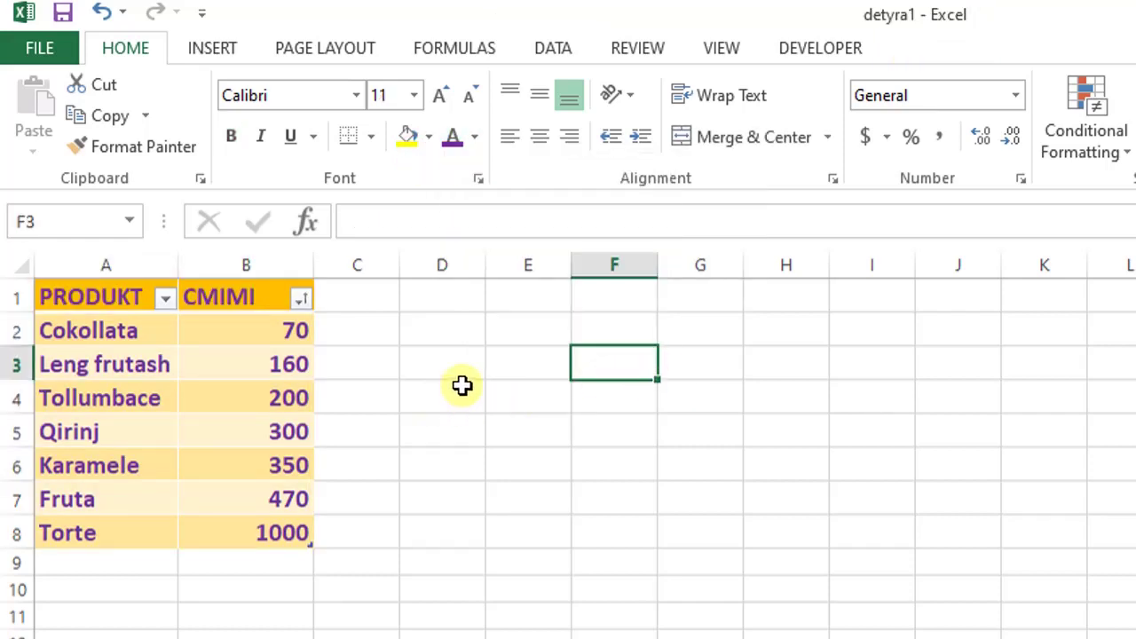
Save the detyra1 workbook with the Quick Access Toolbar Save button
click(62, 20)
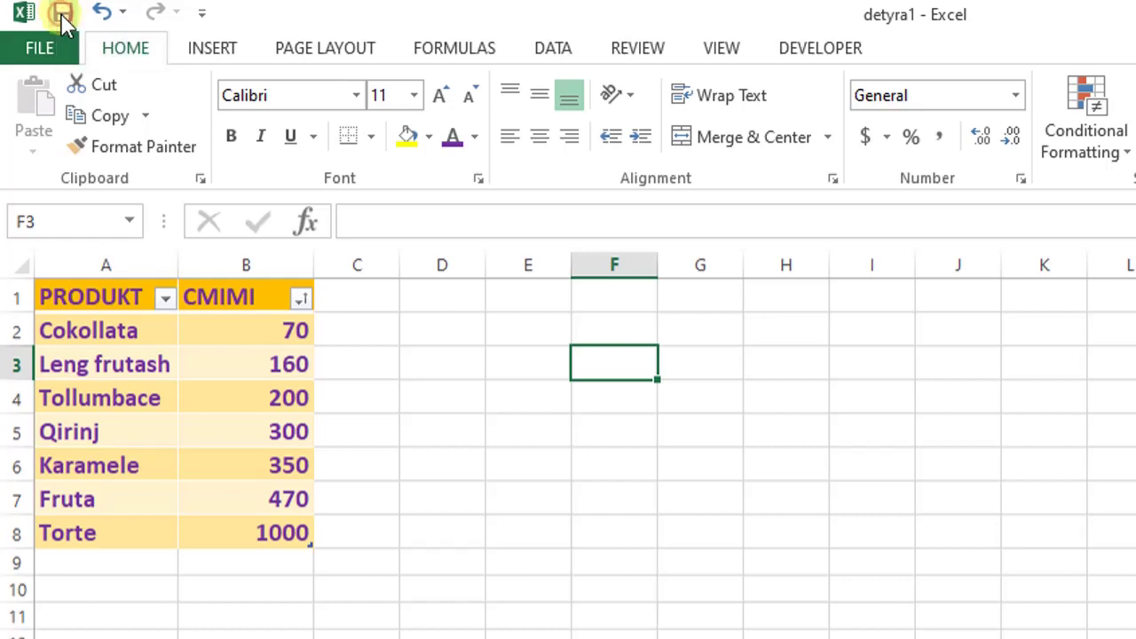